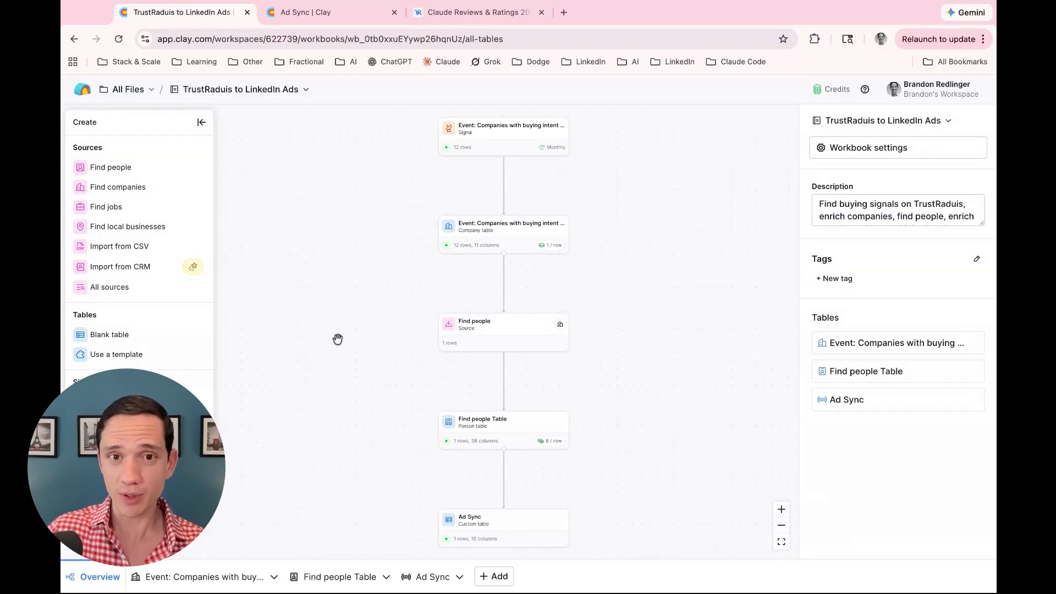
# Scroll the Overview canvas to show the pipeline from the TrustRadius intent signal to Ad Sync
pyautogui.scroll(3, 338, 340)
pyautogui.scroll(5, 337, 339)
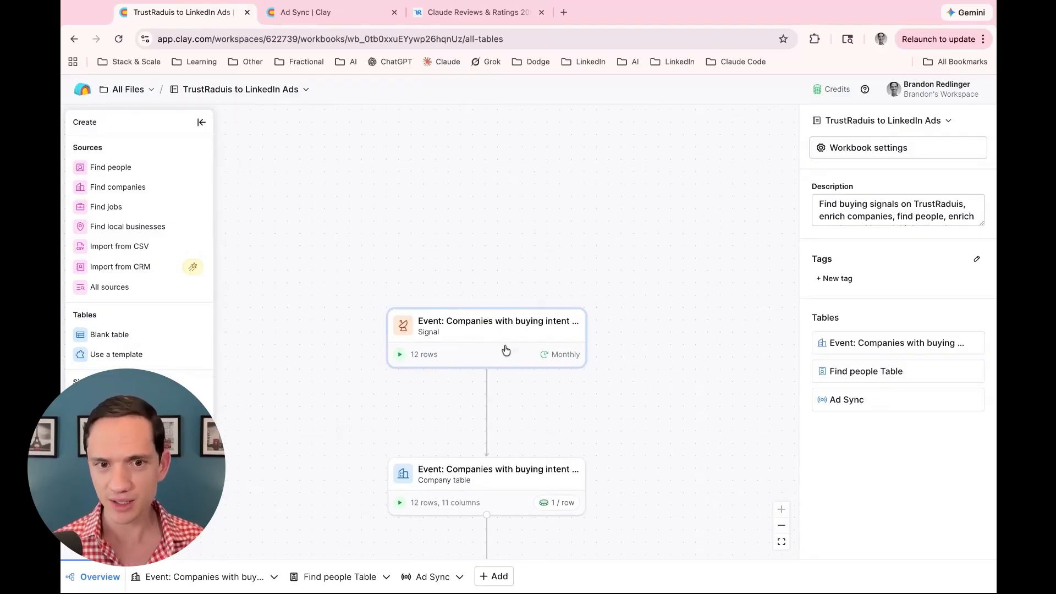
pyautogui.scroll(-4, 506, 350)
pyautogui.scroll(-6, 506, 350)
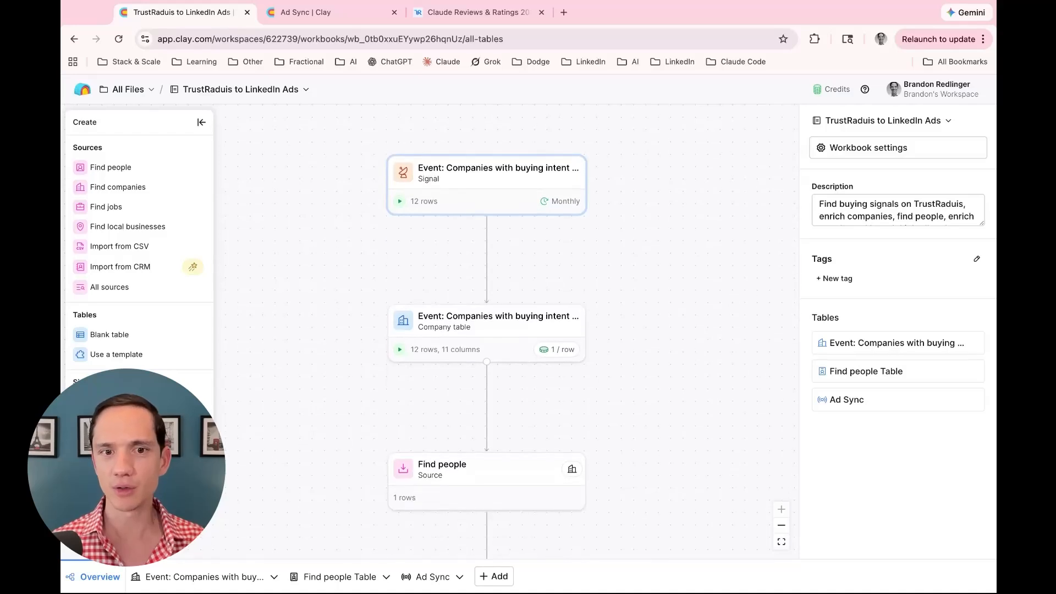
pyautogui.scroll(-5, 487, 330)
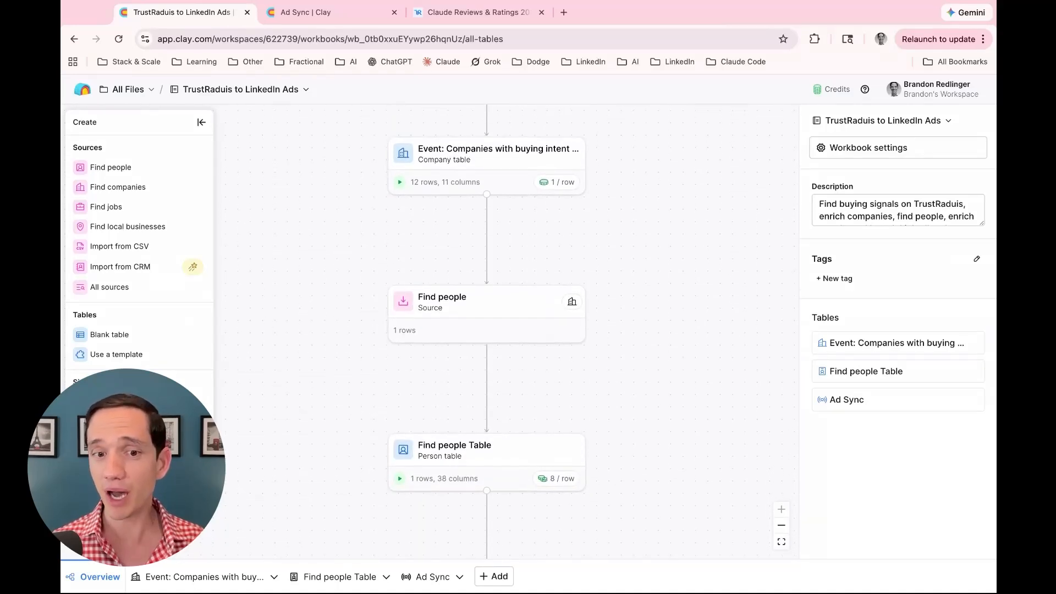
pyautogui.scroll(-5, 511, 377)
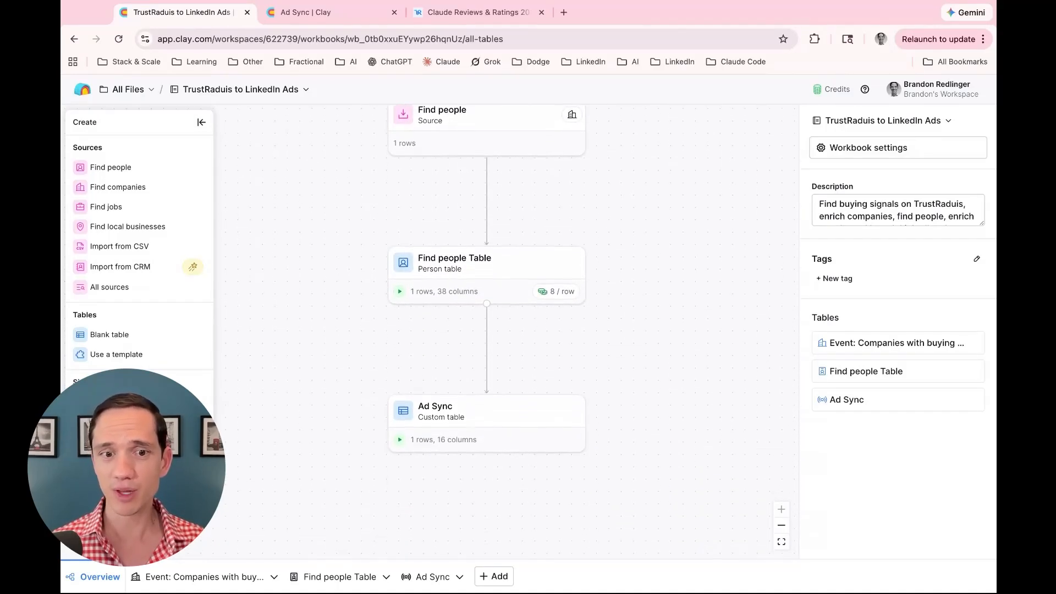
pyautogui.hscroll(-5, 511, 385)
pyautogui.hscroll(4, 526, 369)
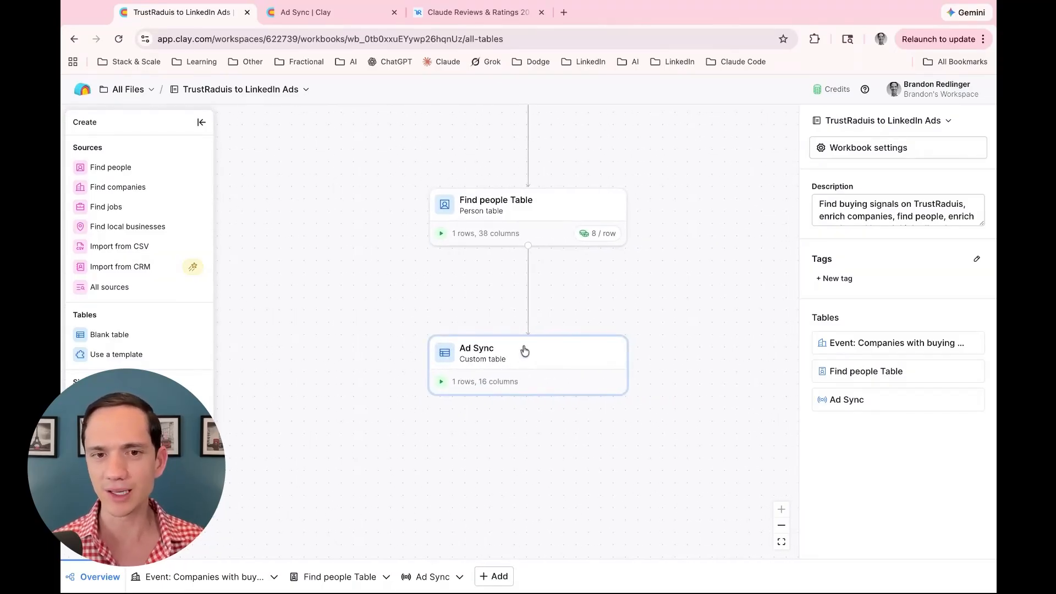
pyautogui.scroll(1, 524, 351)
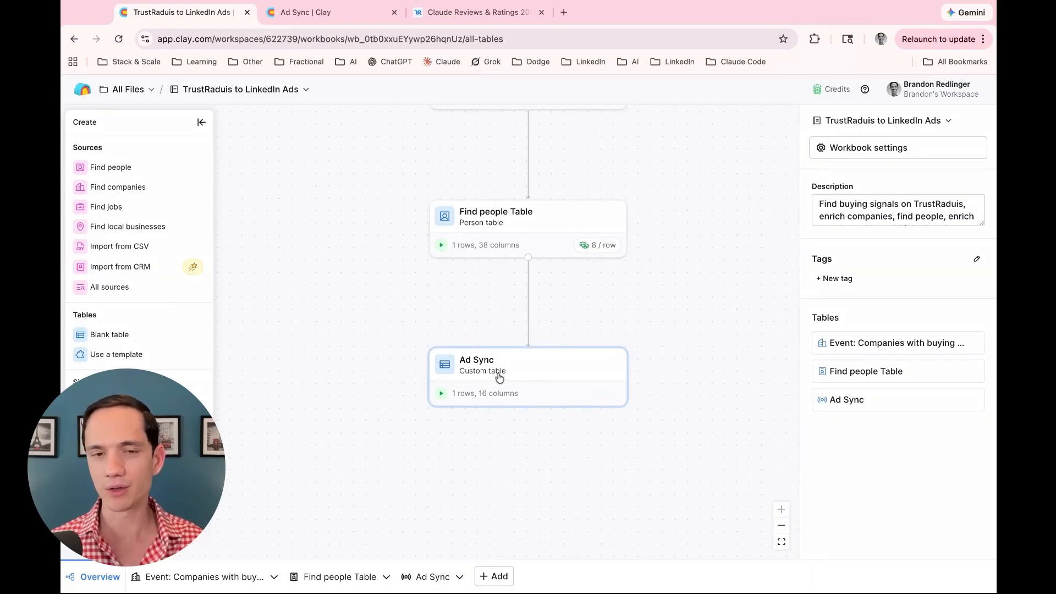
pyautogui.scroll(10, 499, 377)
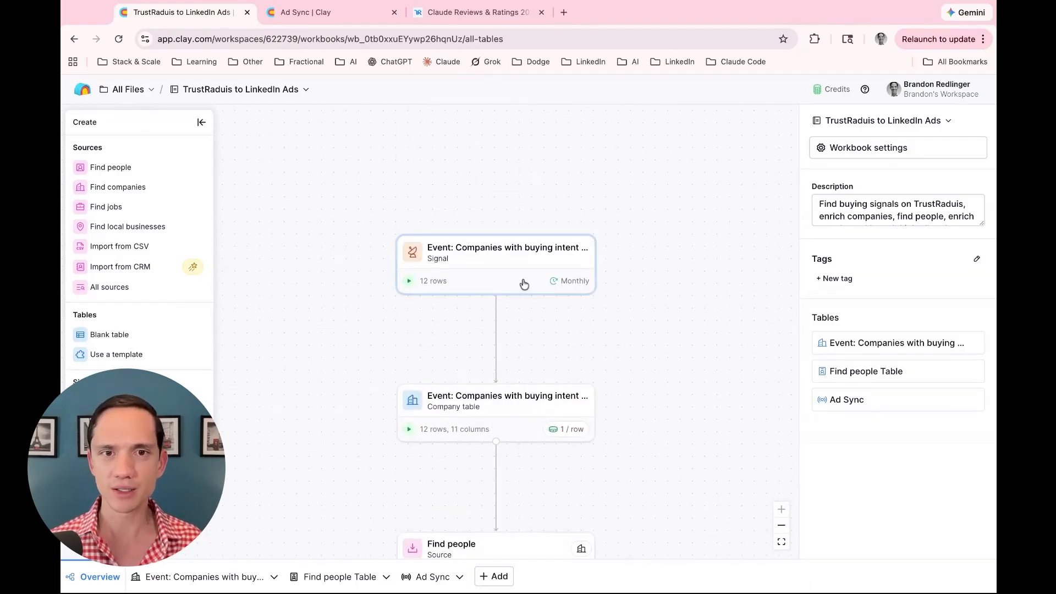
pyautogui.click(485, 267)
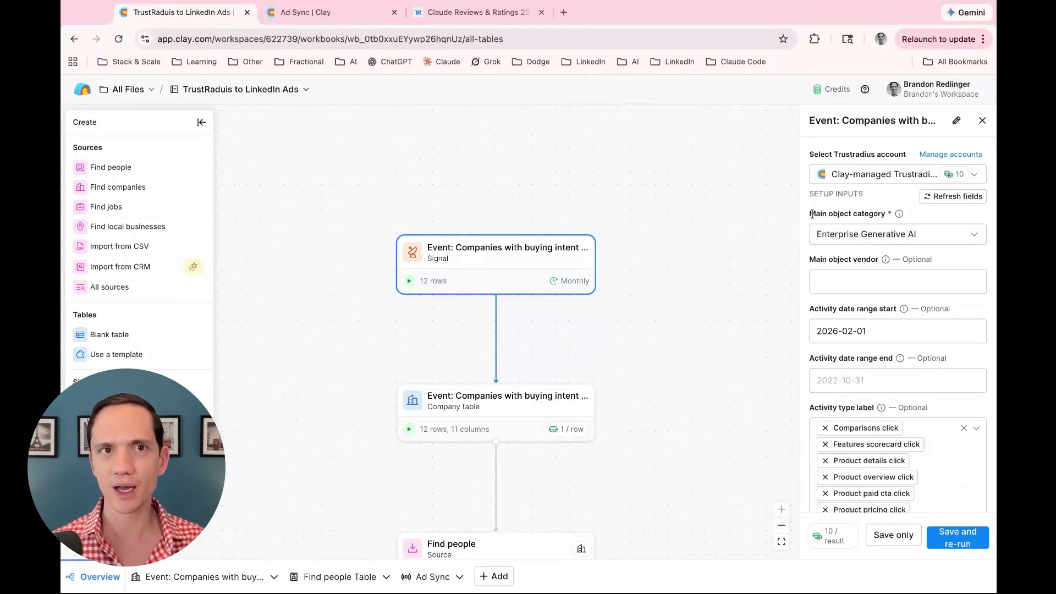
# Review the signal's Main object category explanation and options, then view Claude's TrustRadius reviews page
pyautogui.moveTo(811, 214); pyautogui.dragTo(895, 215)
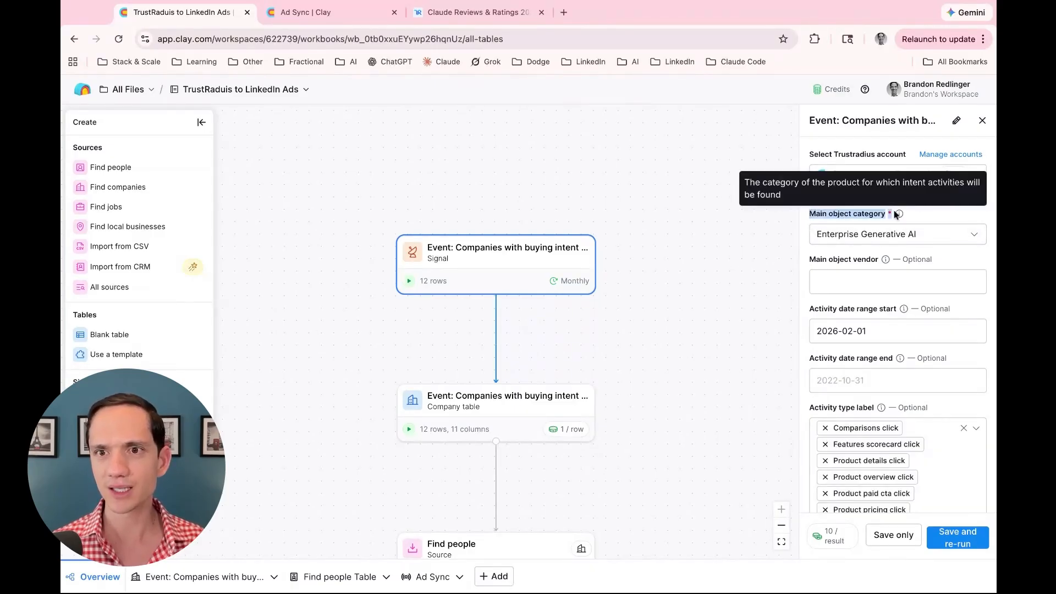
pyautogui.click(852, 216)
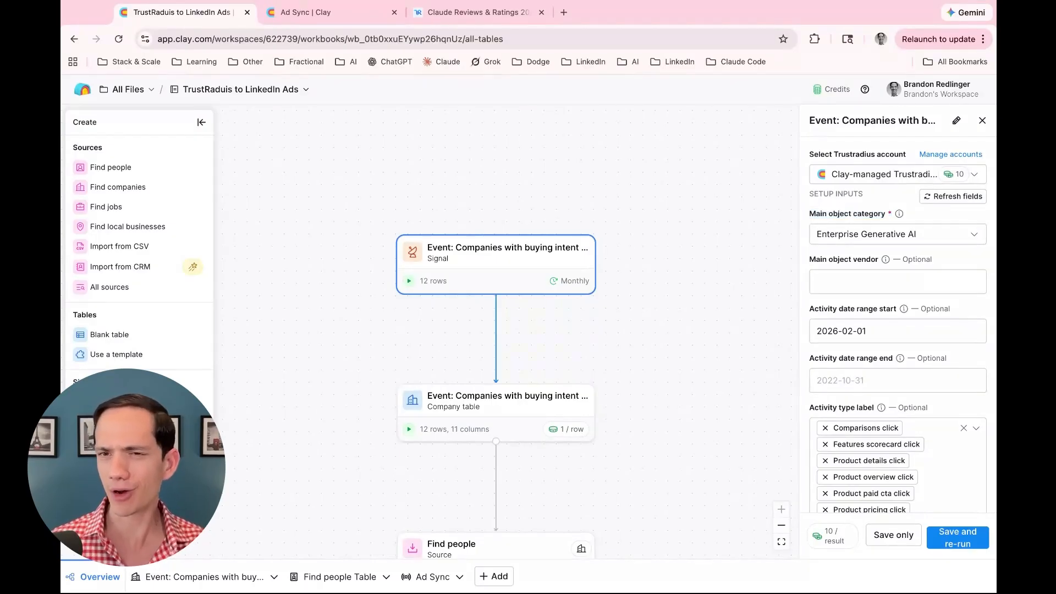
pyautogui.click(850, 228)
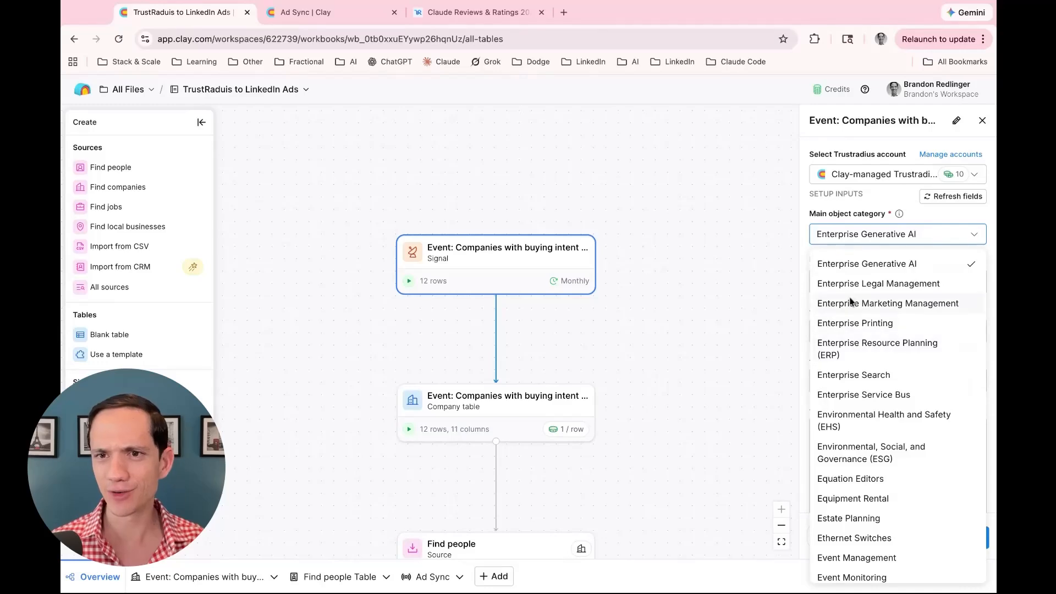
pyautogui.click(471, 13)
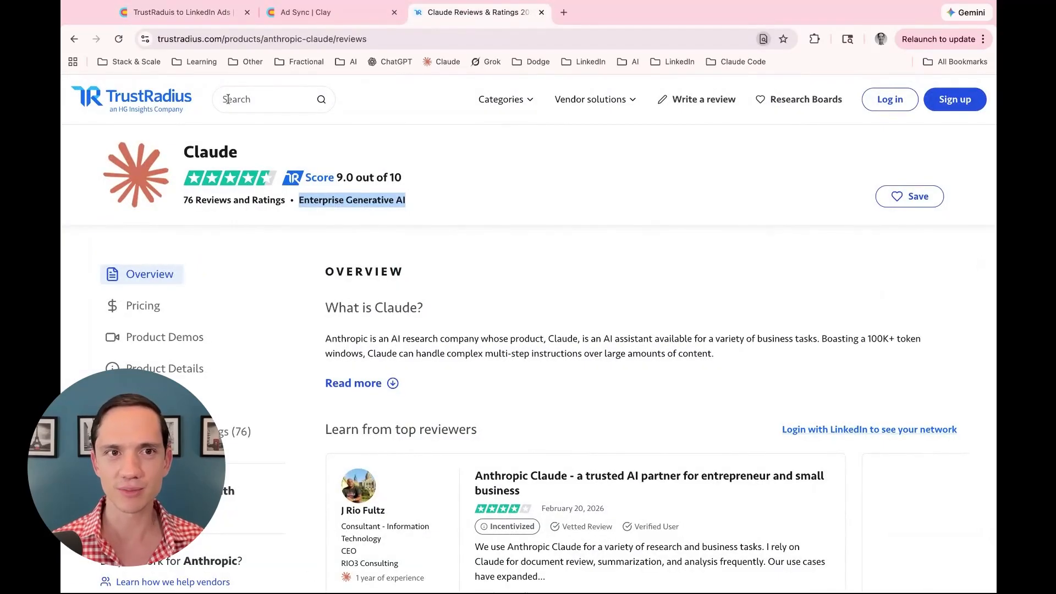
# Highlight Claude's Enterprise Generative AI category, then return to Clay keeping that category selected
pyautogui.click(242, 153)
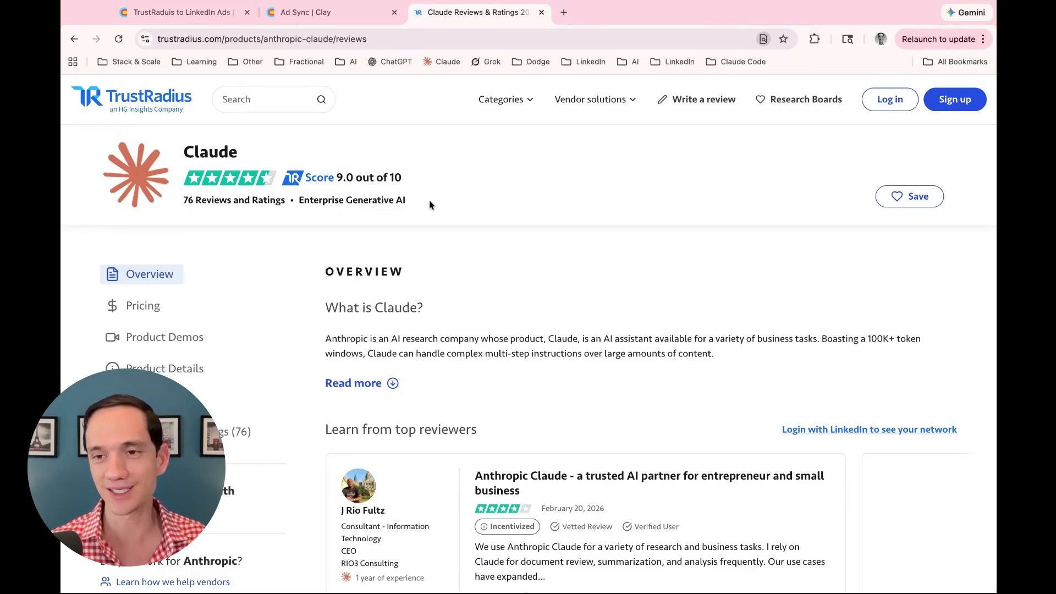
pyautogui.moveTo(430, 205); pyautogui.dragTo(306, 225)
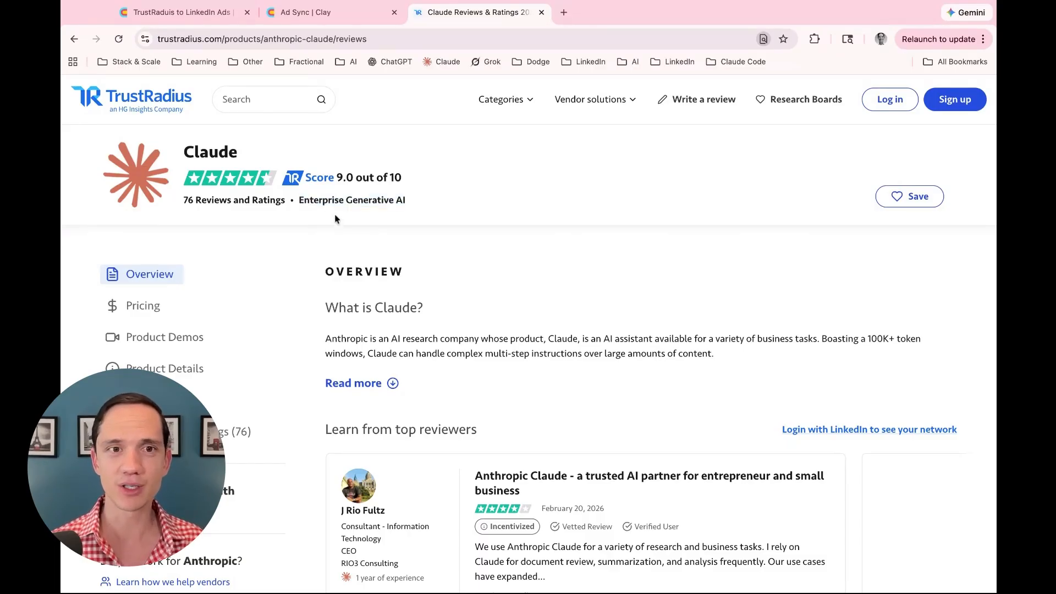
pyautogui.click(295, 16)
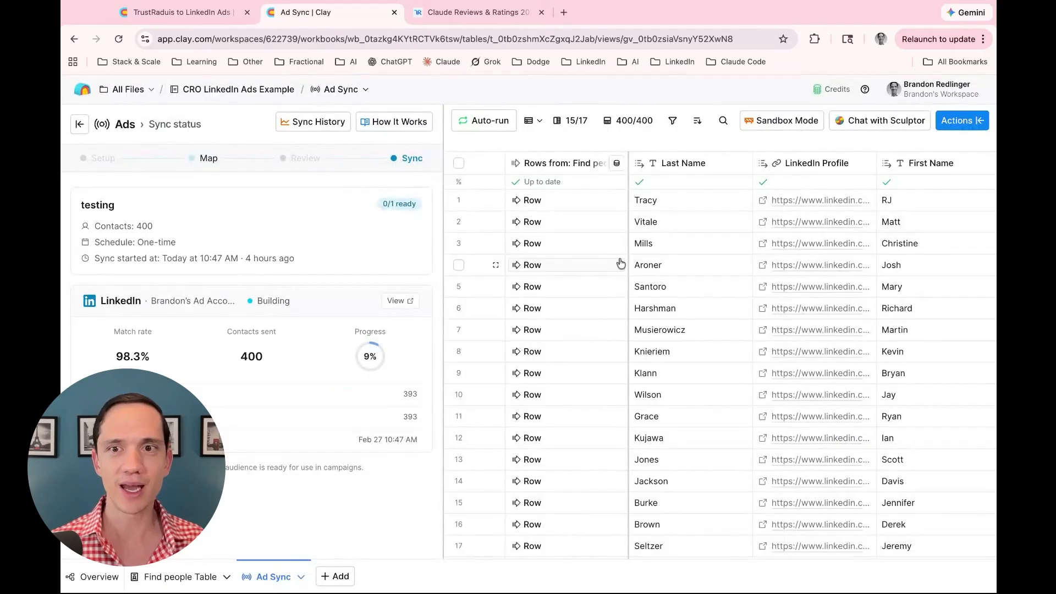
pyautogui.click(220, 16)
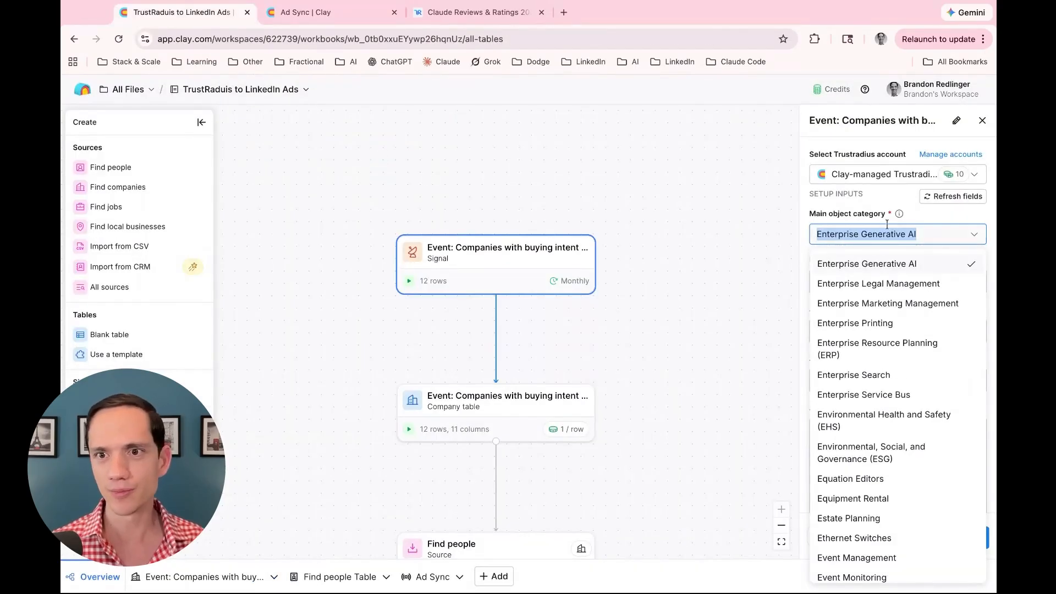
pyautogui.click(861, 221)
# Uncheck Category view, Category products view and Category top rated view, leaving 12 activity types
pyautogui.scroll(-2, 852, 213)
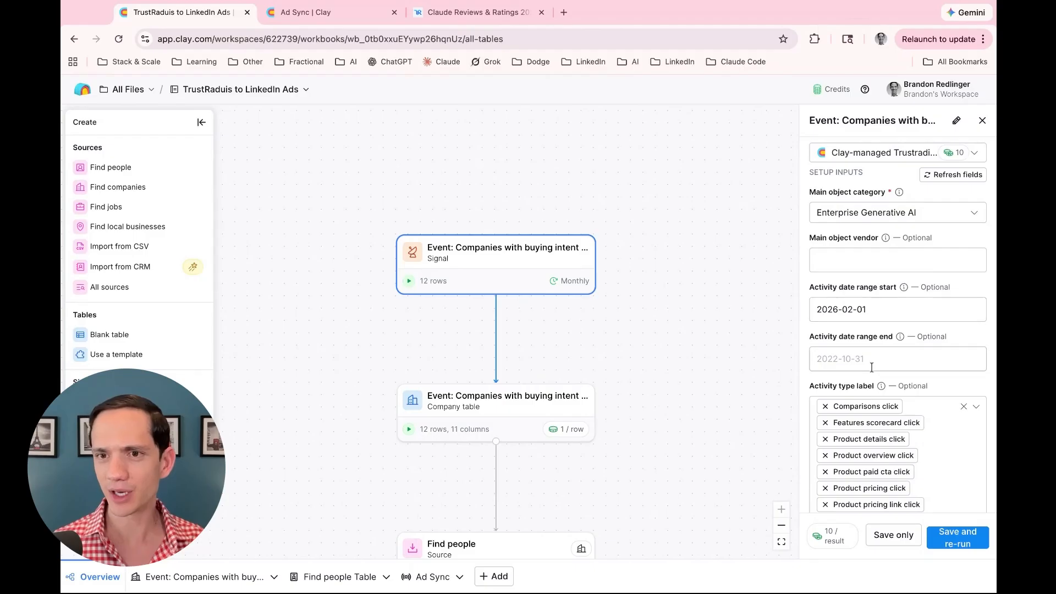
pyautogui.scroll(-2, 856, 360)
pyautogui.scroll(-2, 856, 361)
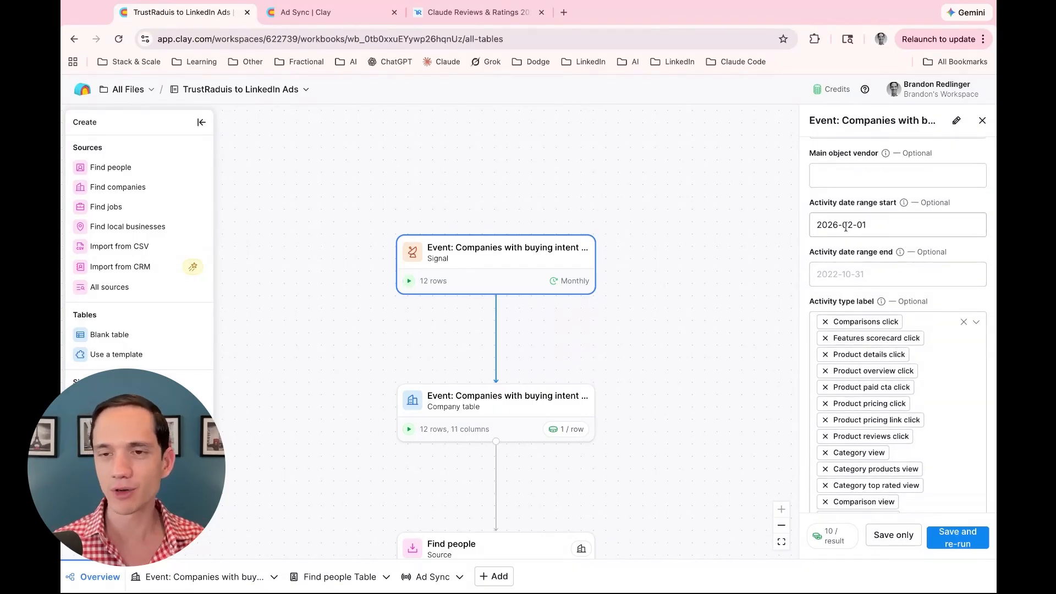
pyautogui.scroll(-2, 868, 370)
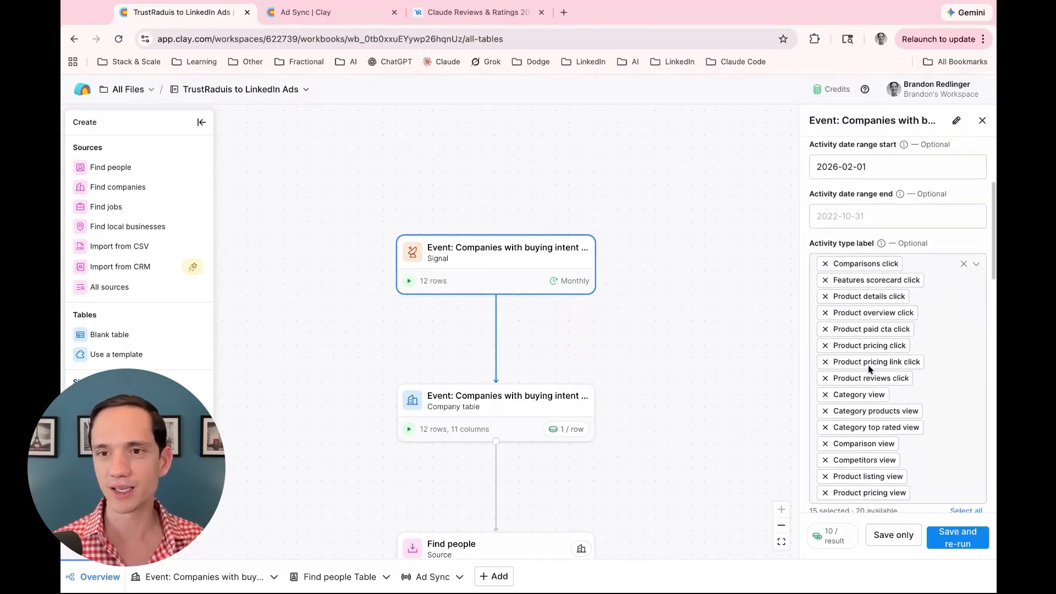
pyautogui.click(930, 357)
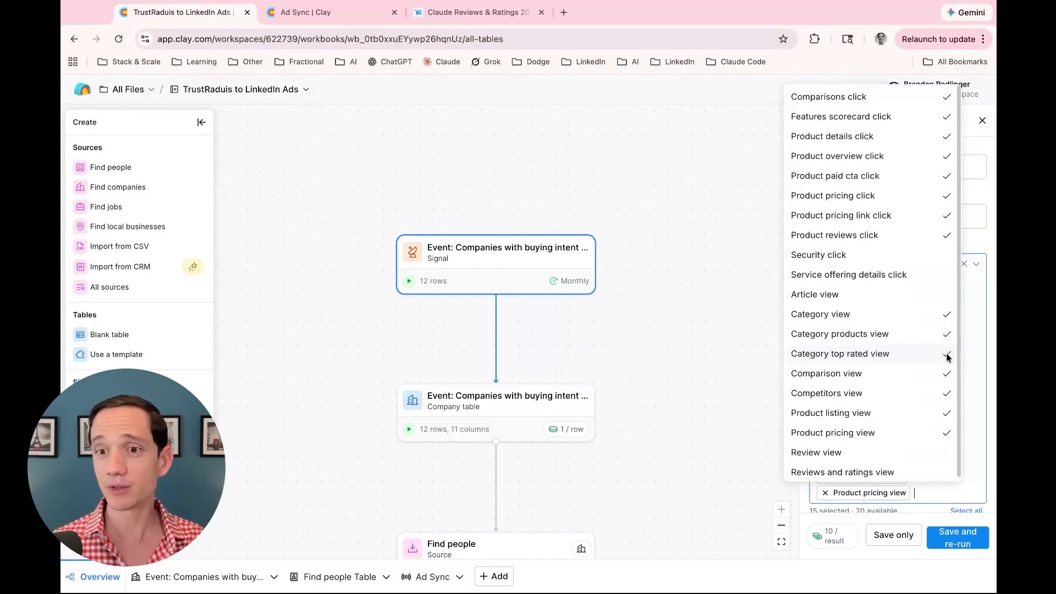
pyautogui.click(852, 315)
pyautogui.click(847, 334)
pyautogui.click(848, 354)
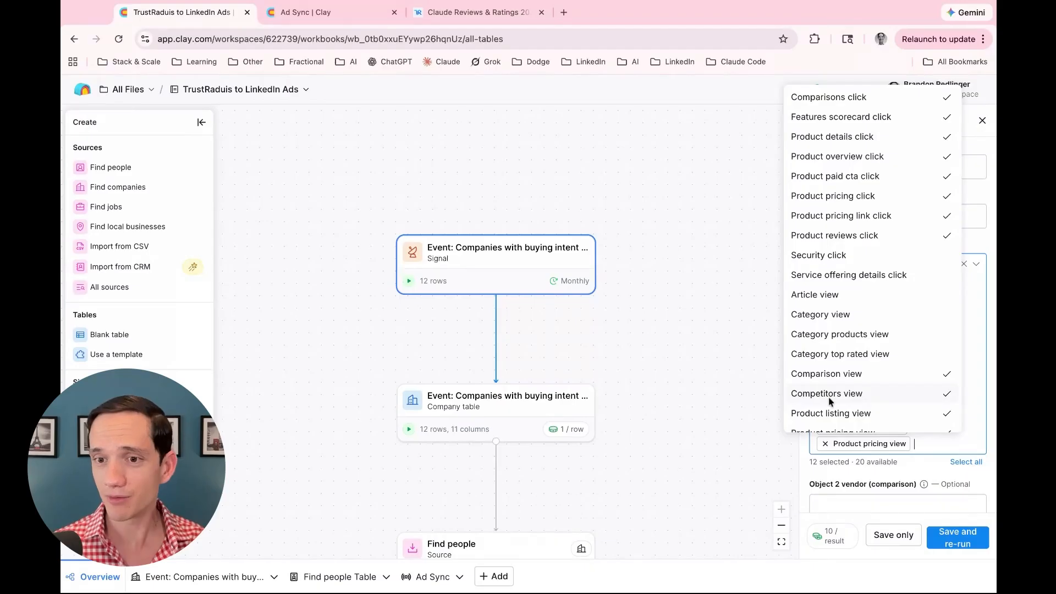
pyautogui.scroll(-2, 829, 401)
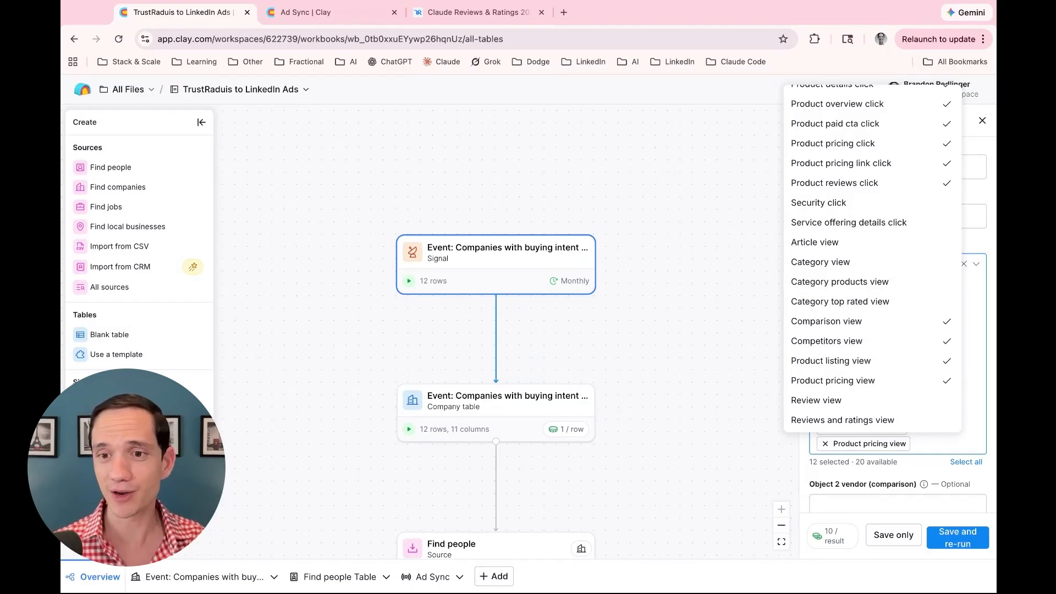
# Close the activity list and review the 5000000 USD minimum revenue and 500 company limit filters
pyautogui.press('Escape')
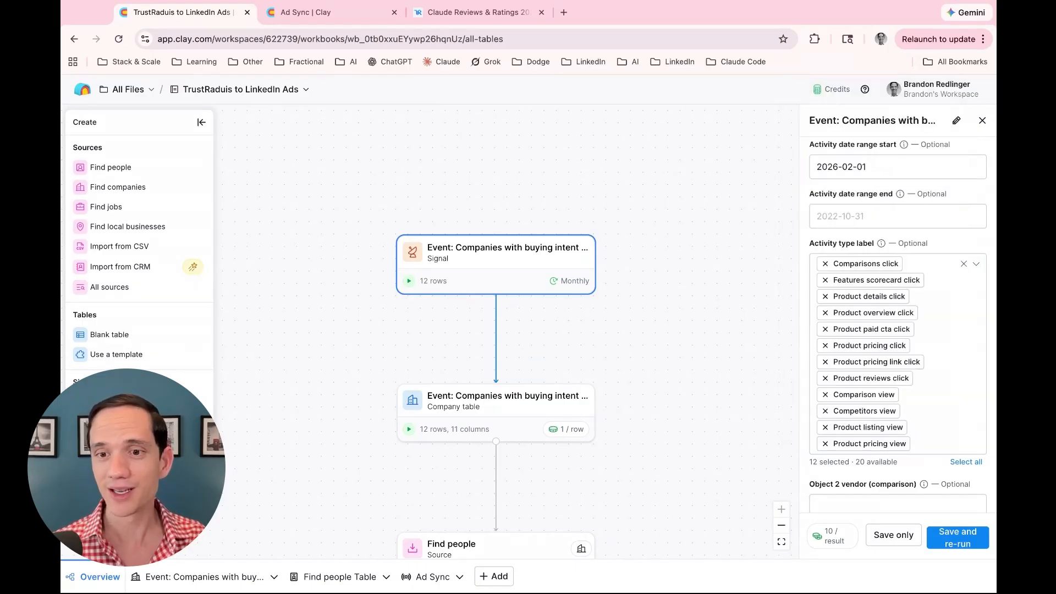
pyautogui.scroll(-5, 802, 465)
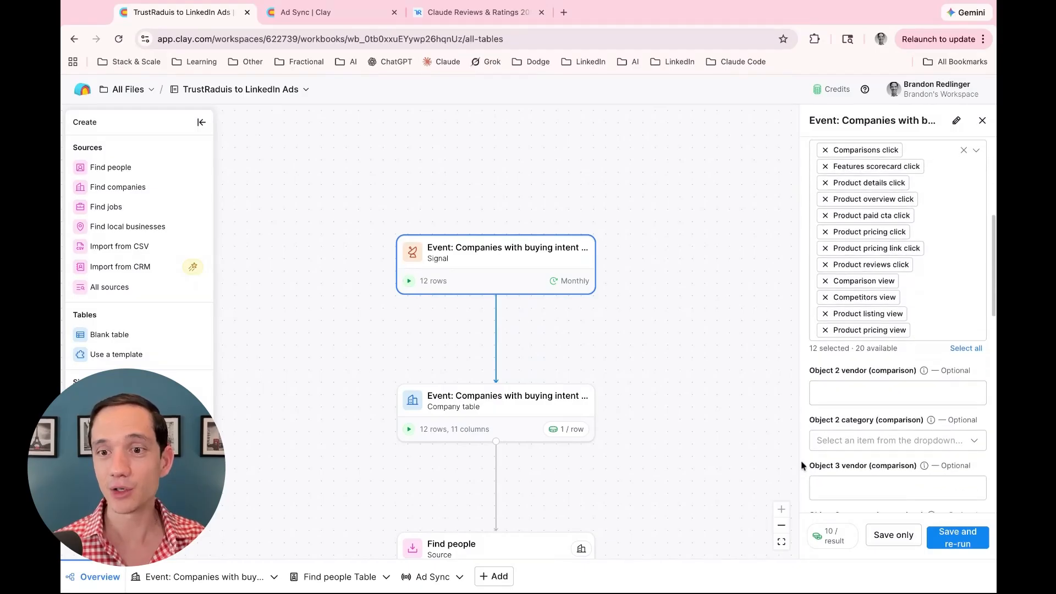
pyautogui.scroll(10, 806, 440)
pyautogui.scroll(-8, 842, 309)
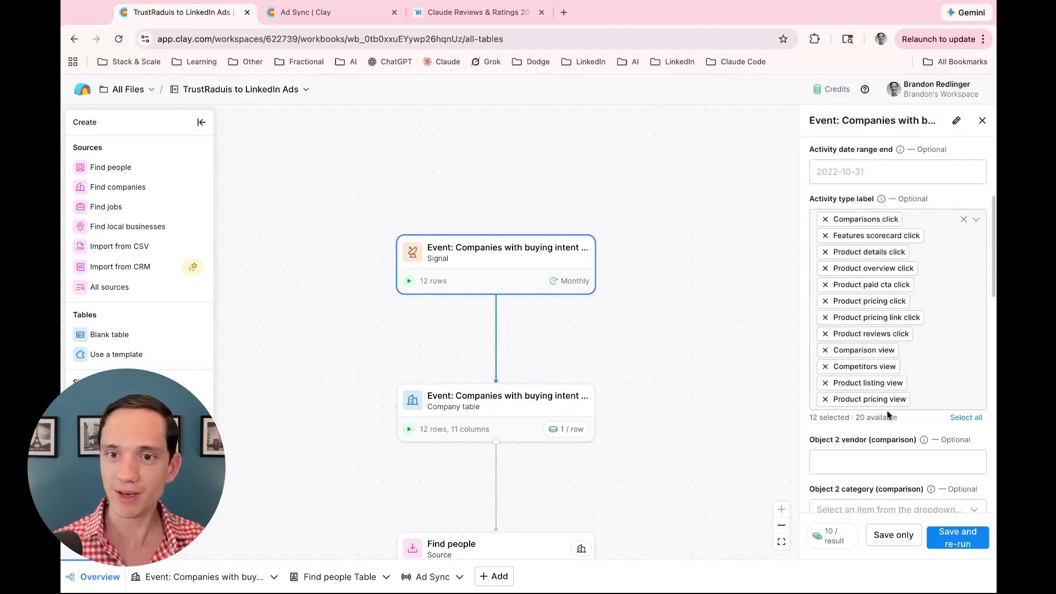
pyautogui.scroll(-3, 886, 413)
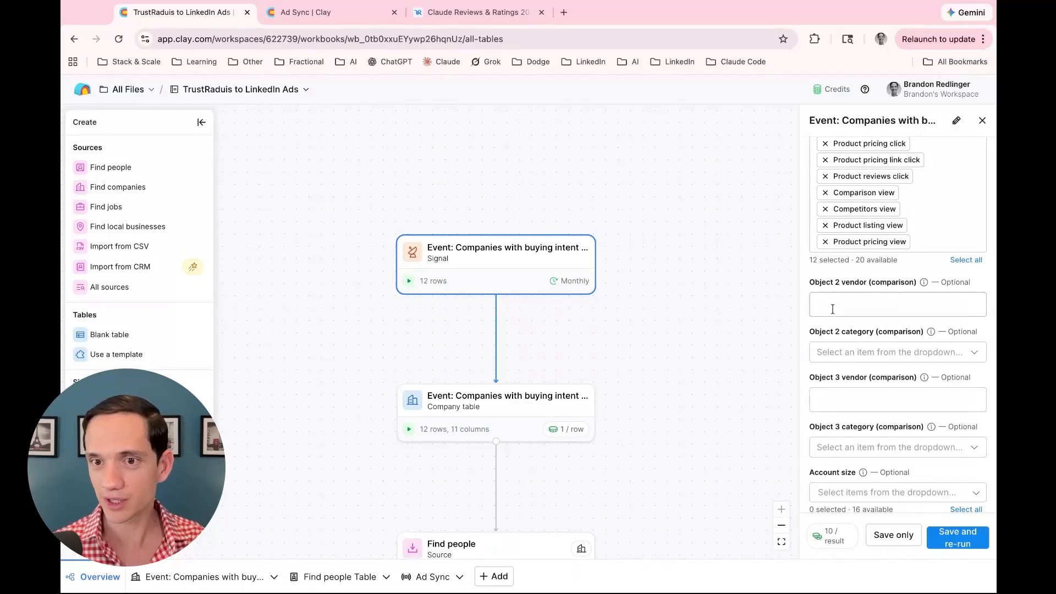
pyautogui.scroll(-2, 832, 309)
pyautogui.scroll(10, 844, 394)
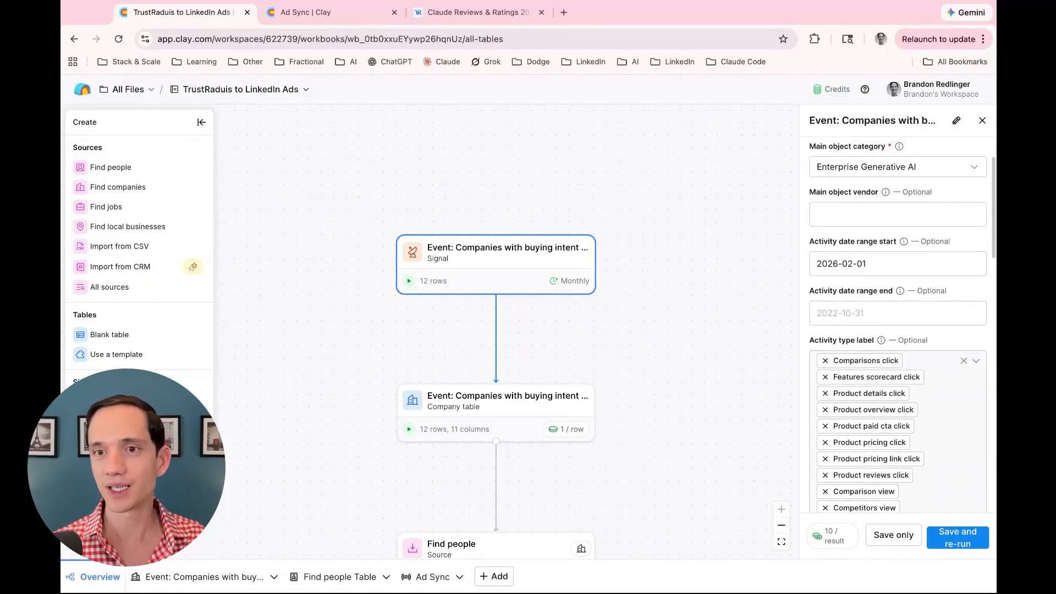
pyautogui.scroll(-5, 868, 428)
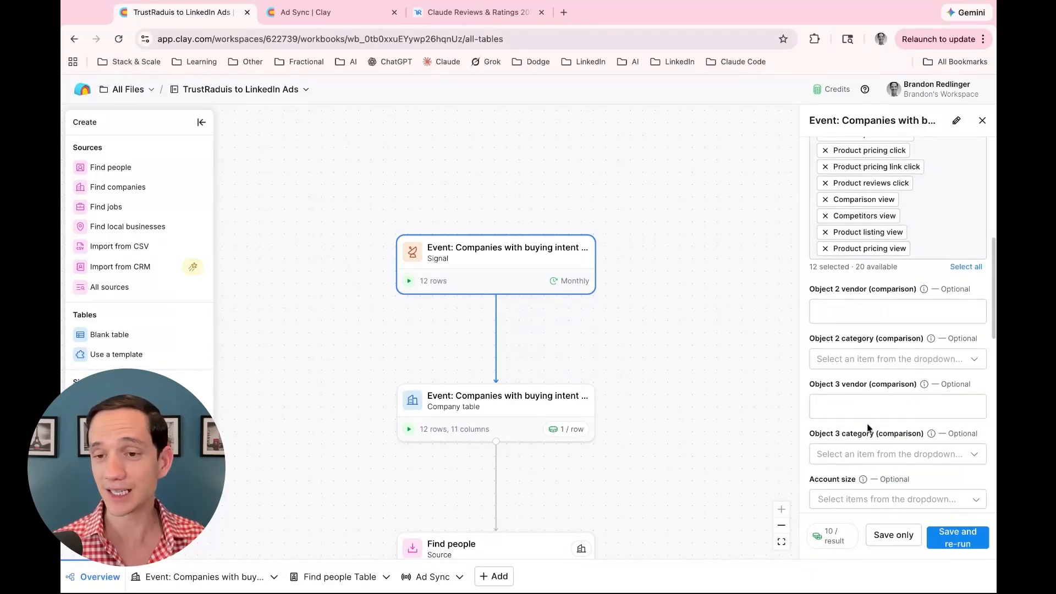
pyautogui.scroll(-4, 868, 428)
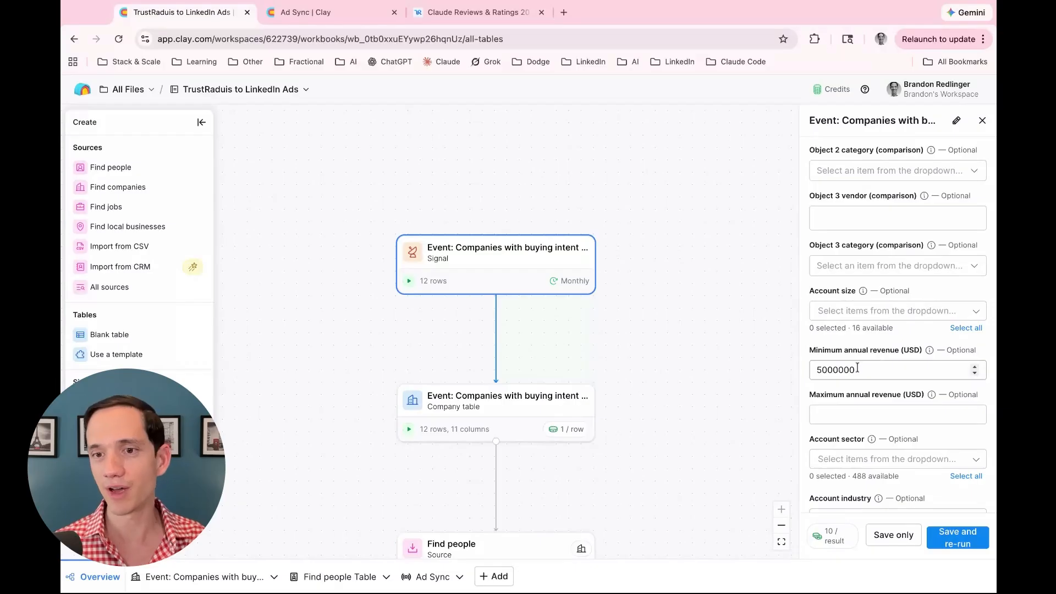
pyautogui.scroll(-1, 841, 444)
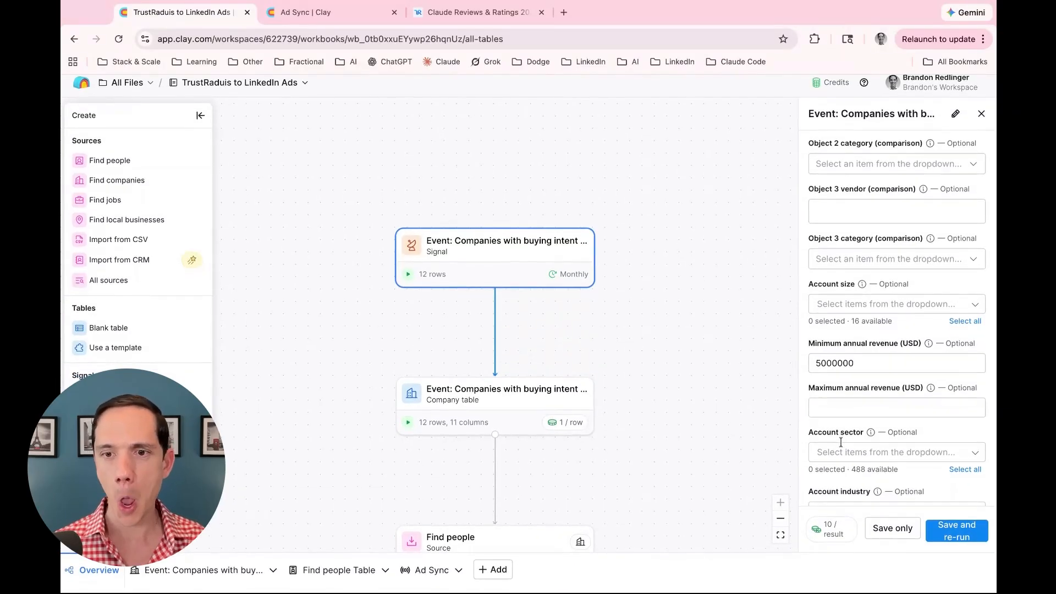
pyautogui.scroll(-4, 841, 443)
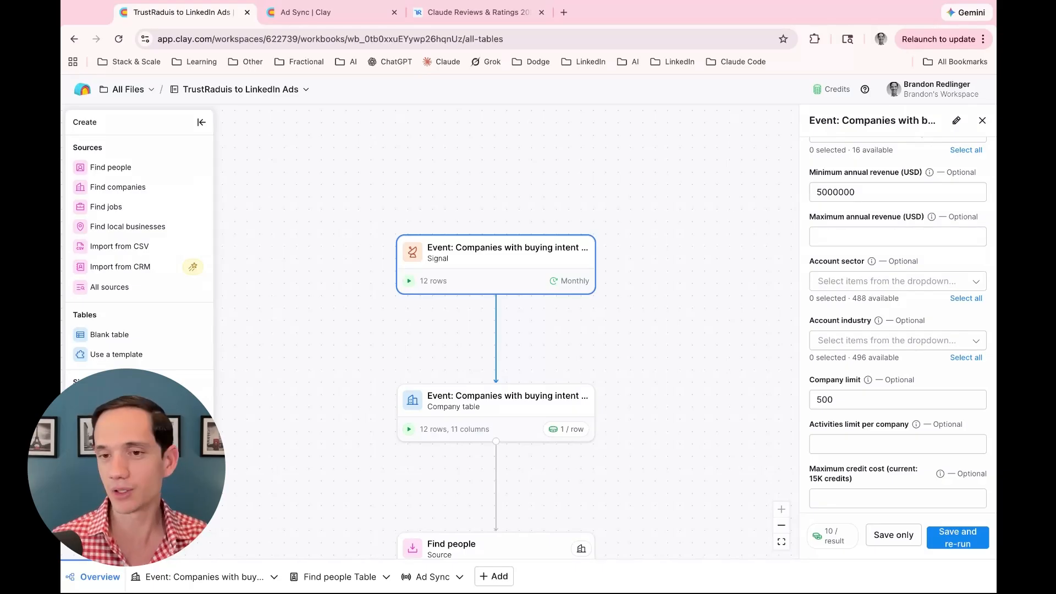
# Keep the signal's refresh frequency at Monthly and open the TrustRadius buying-intent company table
pyautogui.scroll(-5, 820, 371)
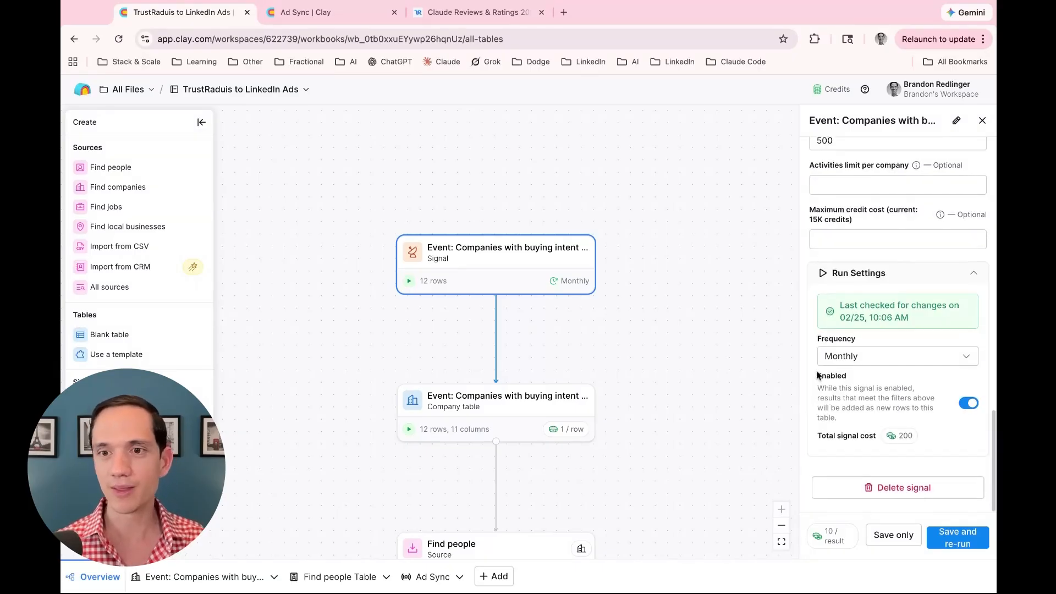
pyautogui.click(824, 359)
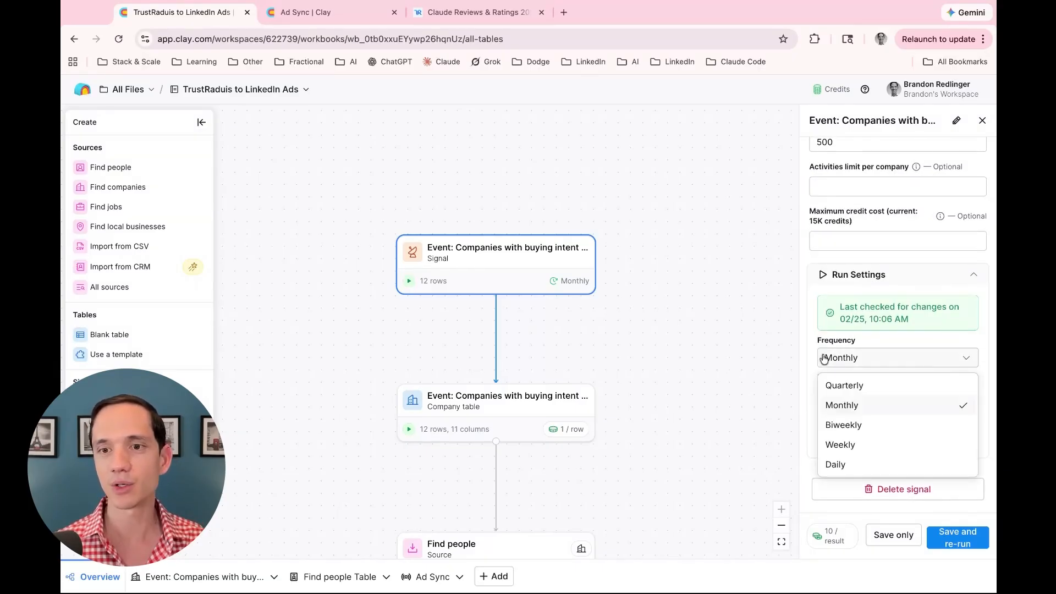
pyautogui.click(809, 347)
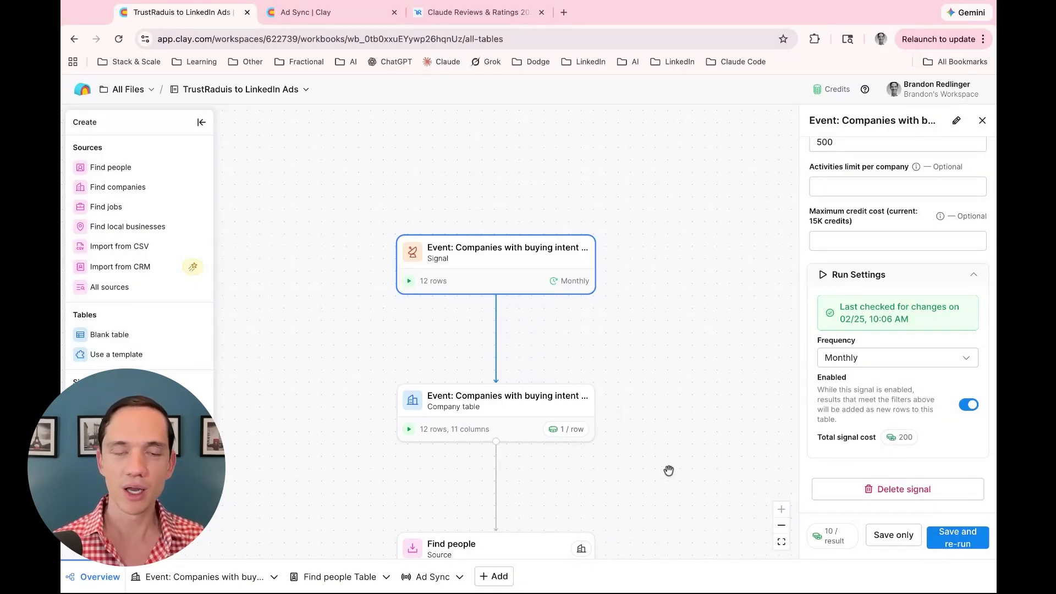
pyautogui.click(487, 407)
pyautogui.click(190, 576)
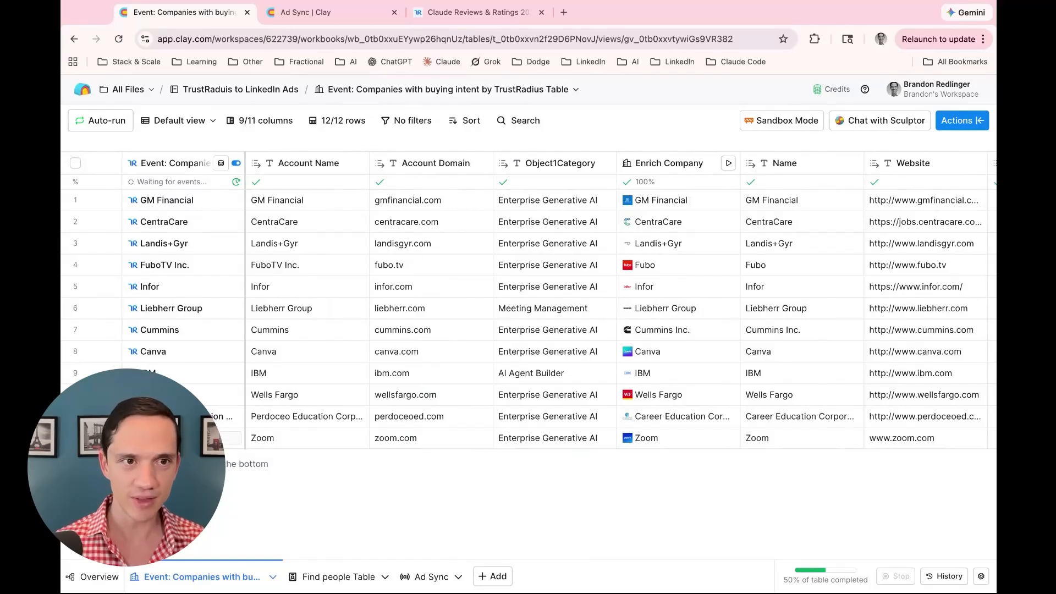
# Open GM Financial's record and expand its first intent activity, a Zoom AI Companion listing view
pyautogui.click(173, 202)
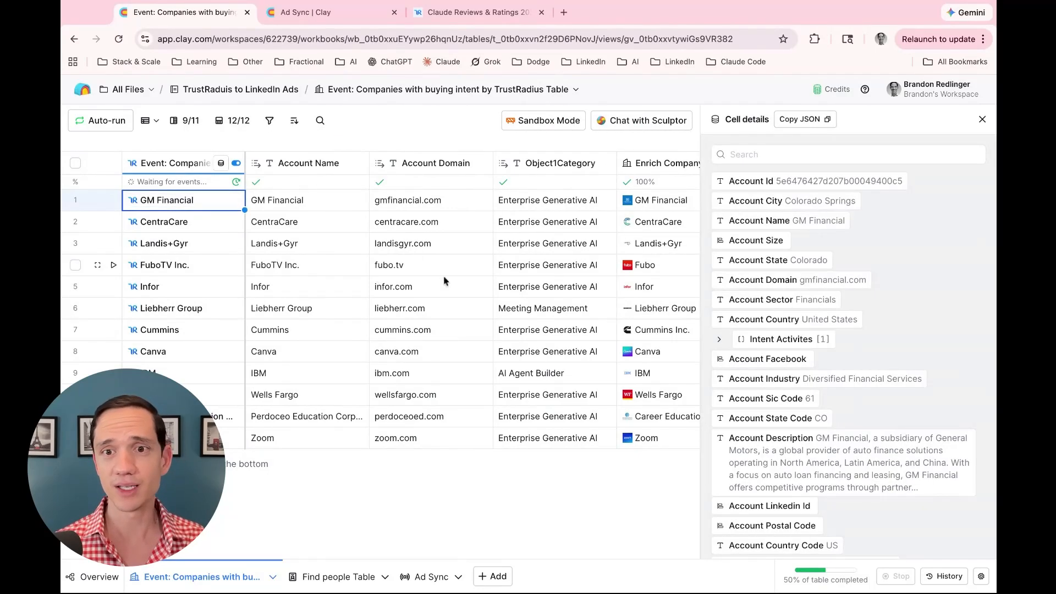
pyautogui.moveTo(828, 322)
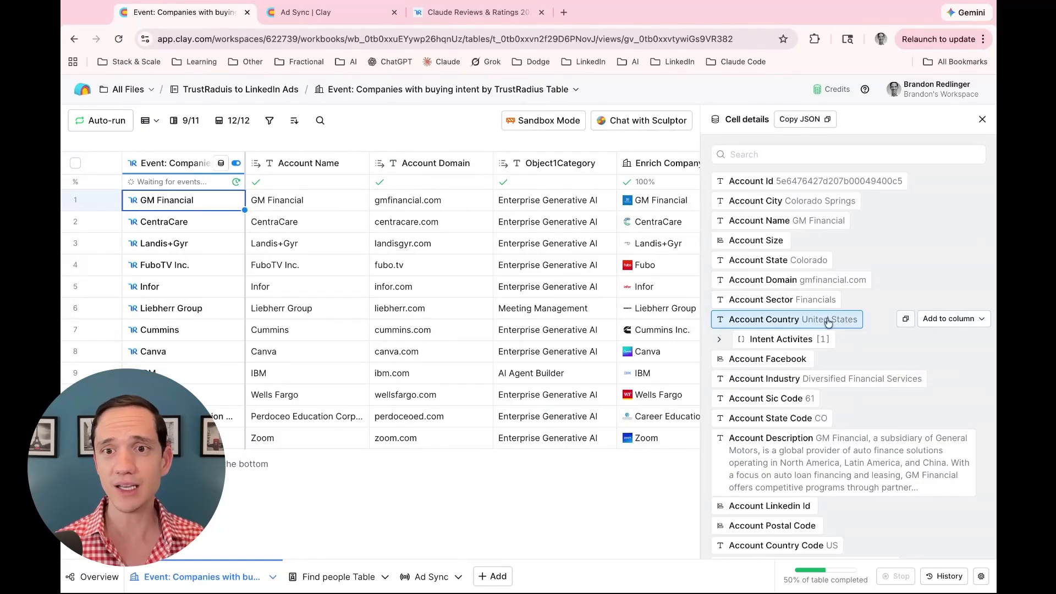
pyautogui.click(718, 341)
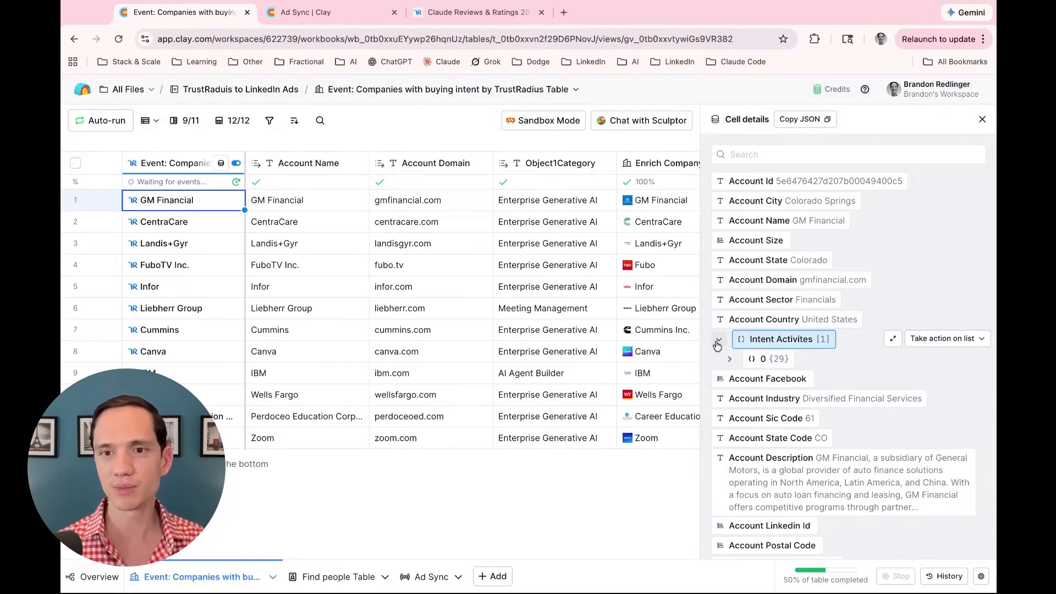
pyautogui.click(731, 359)
pyautogui.click(770, 397)
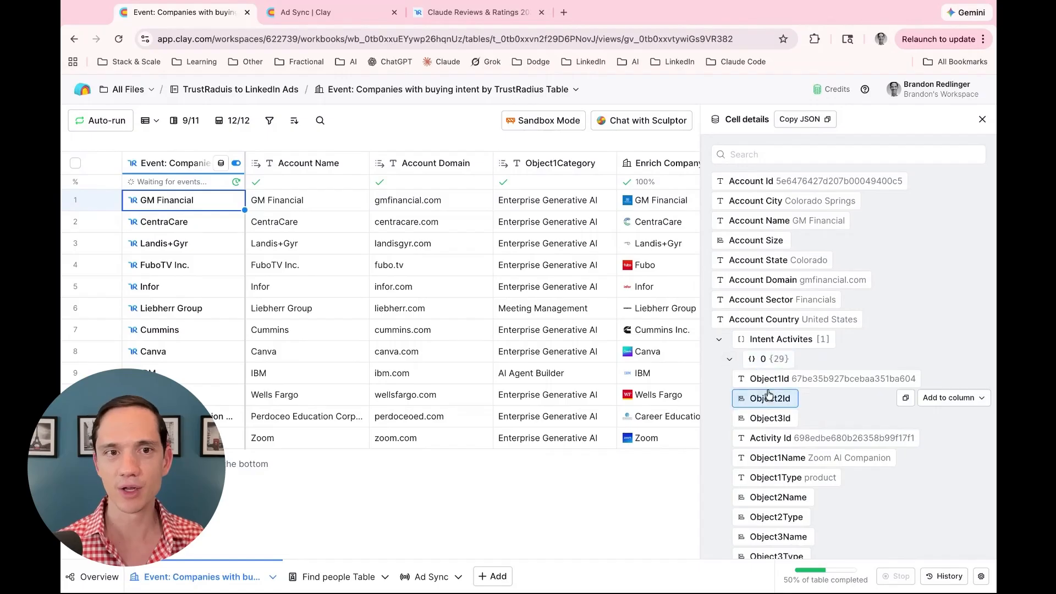
pyautogui.scroll(-3, 768, 395)
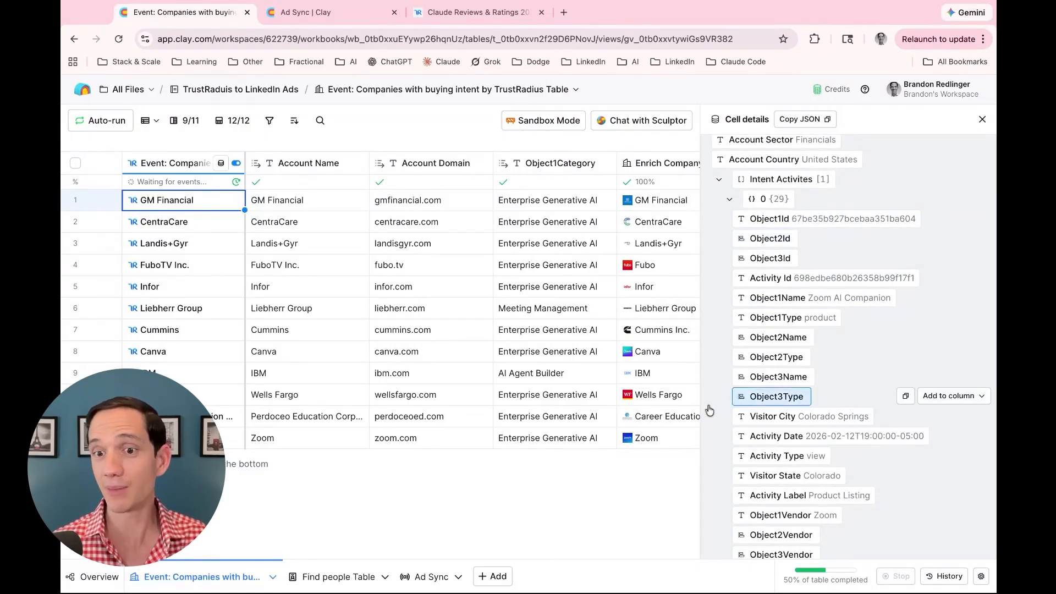
pyautogui.scroll(-1, 710, 410)
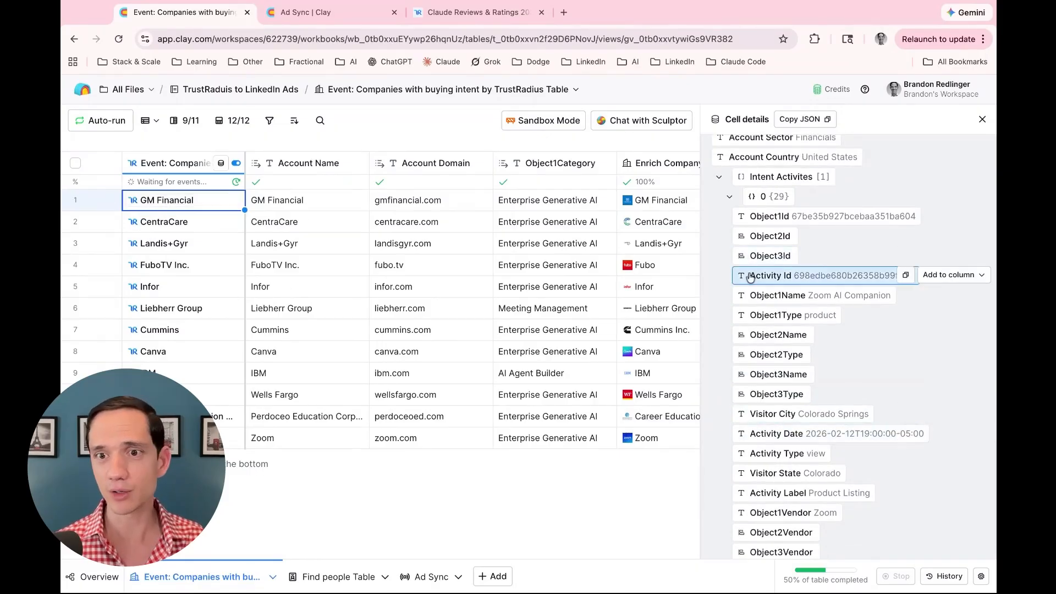
pyautogui.scroll(-1, 770, 272)
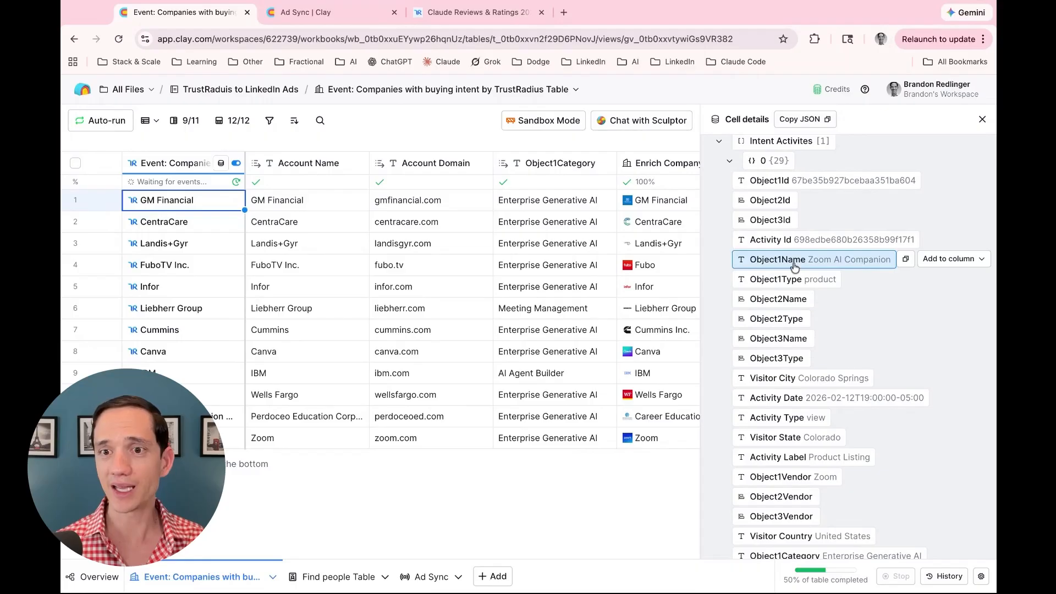
# Open TrustRadius's Enterprise Generative AI category page, then return to the Clay company table
pyautogui.click(495, 13)
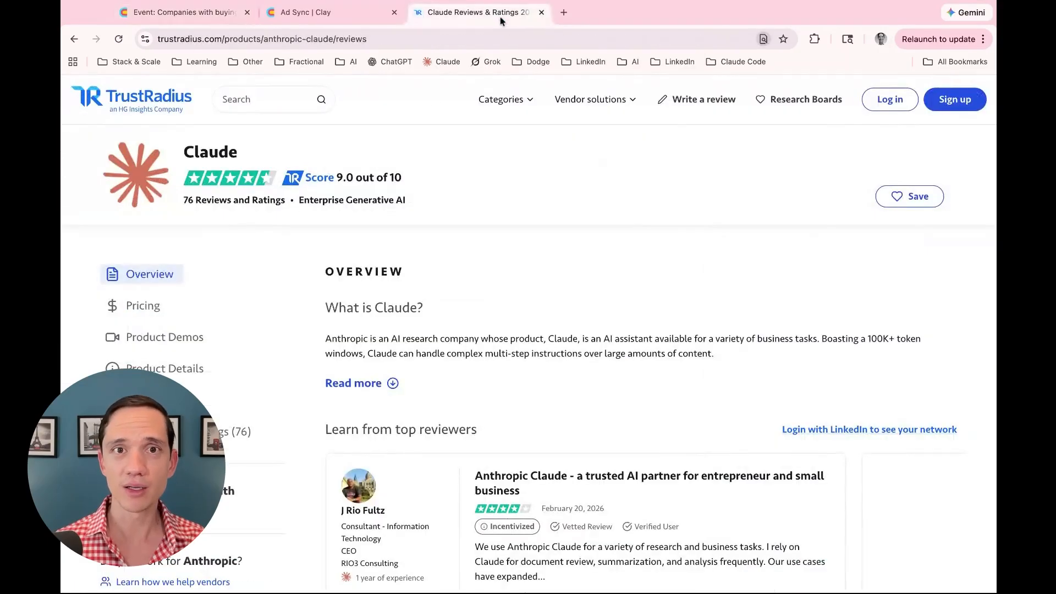
pyautogui.click(330, 205)
pyautogui.click(141, 15)
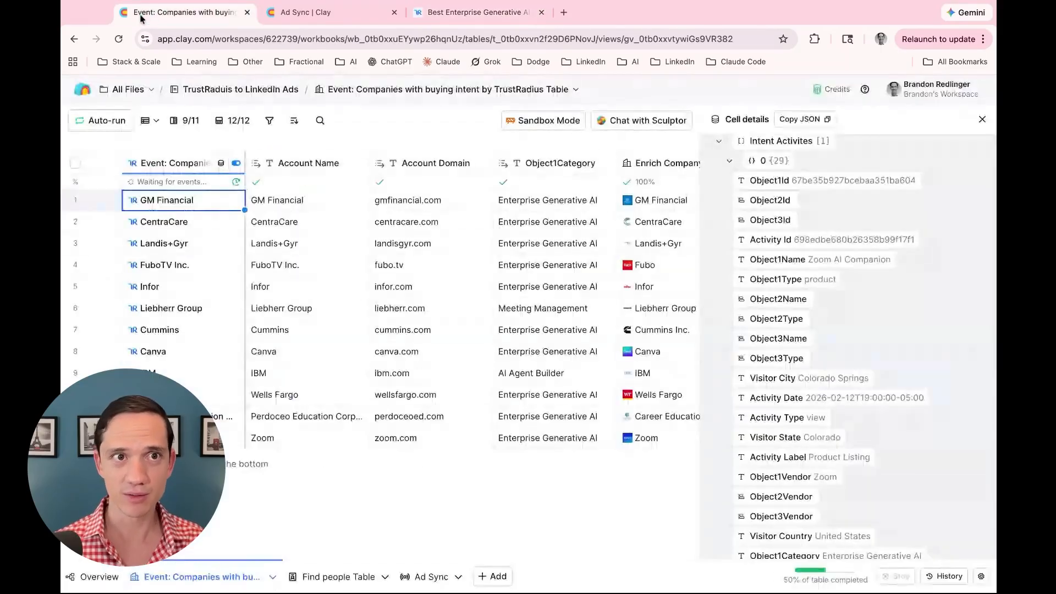
# Scroll through the rest of GM Financial's event details, then close Cell details
pyautogui.moveTo(842, 325)
pyautogui.scroll(-1, 850, 326)
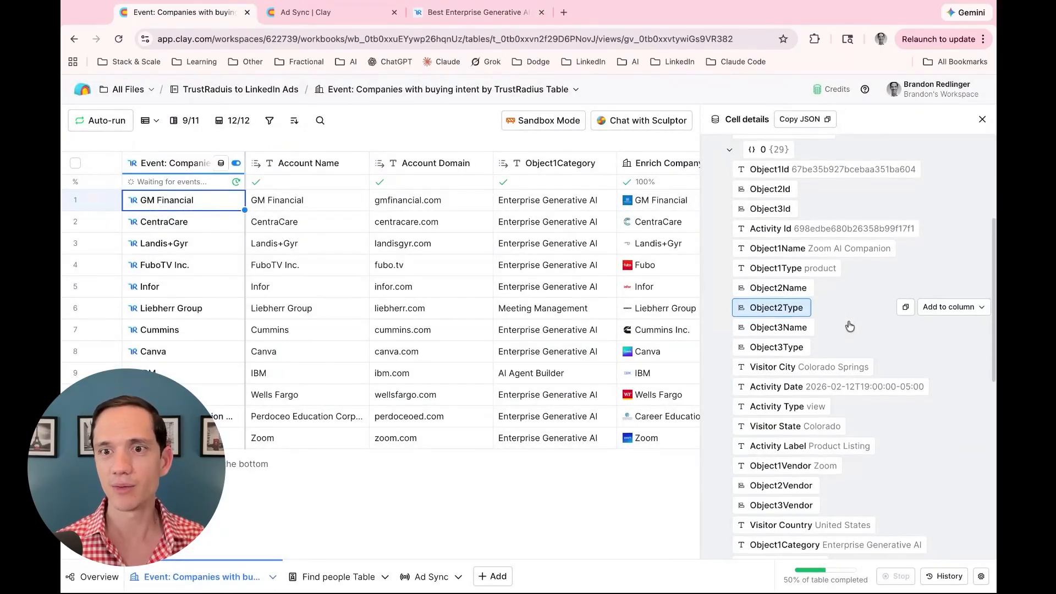
pyautogui.scroll(-2, 852, 325)
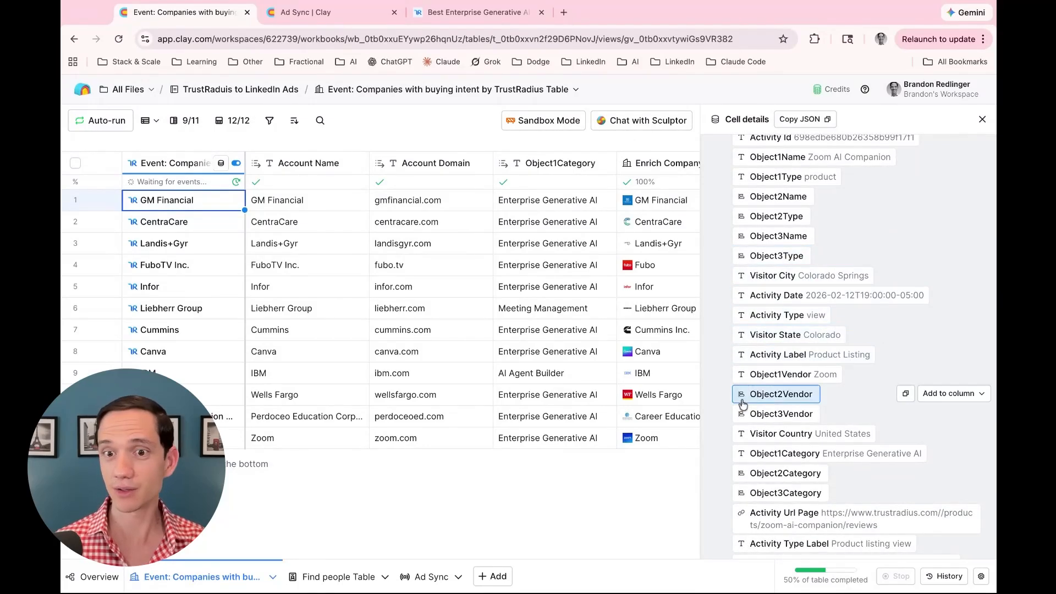
pyautogui.scroll(-3, 721, 422)
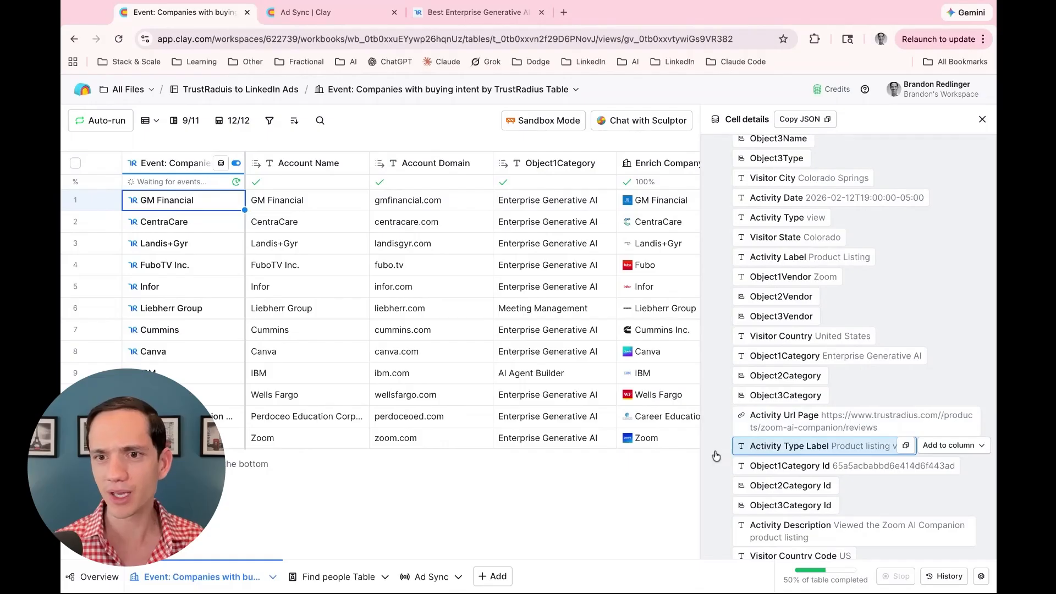
pyautogui.scroll(-3, 704, 450)
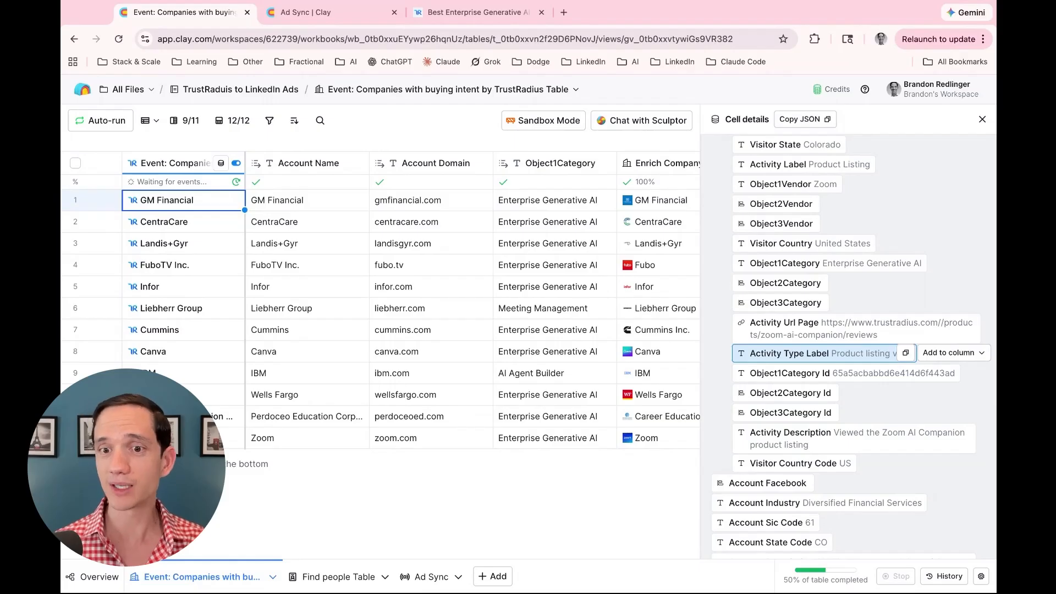
pyautogui.scroll(10, 720, 355)
pyautogui.scroll(2, 764, 358)
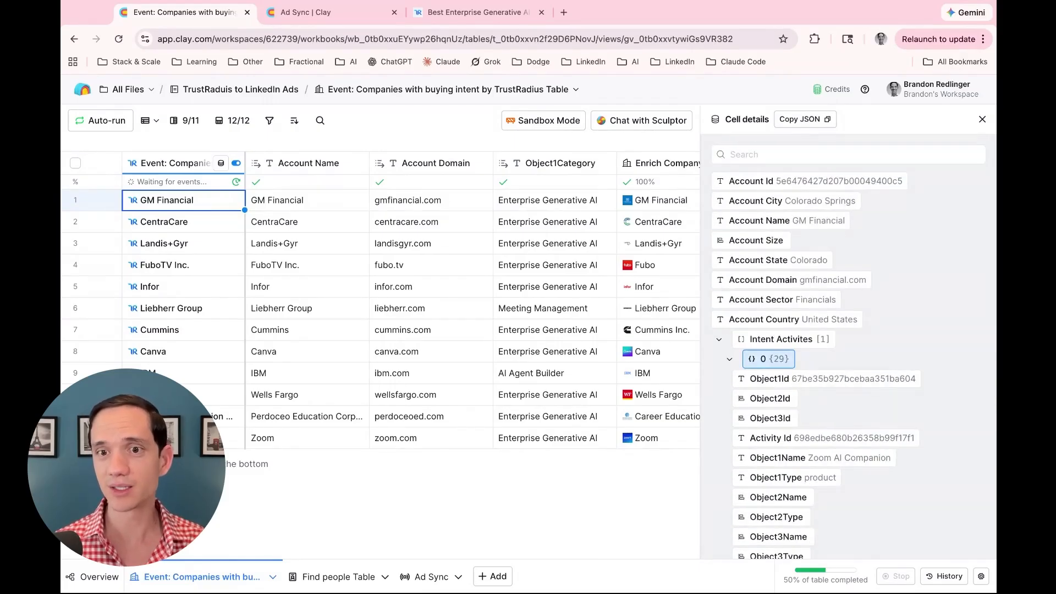
pyautogui.click(982, 120)
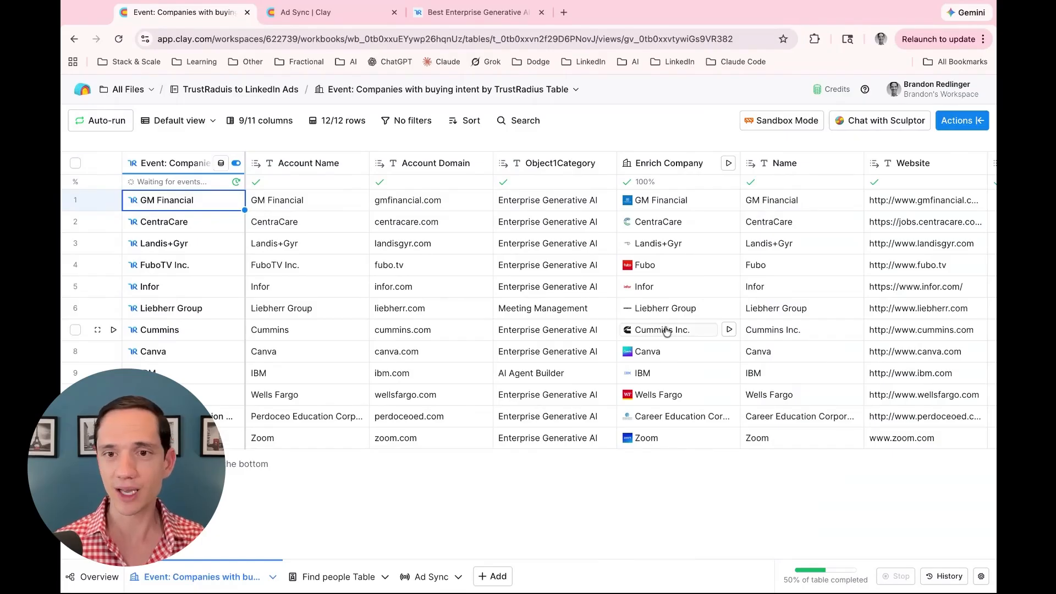
# Scroll to the Employee Count column, then switch to the Find people Table with IBM's CRO
pyautogui.hscroll(4, 658, 330)
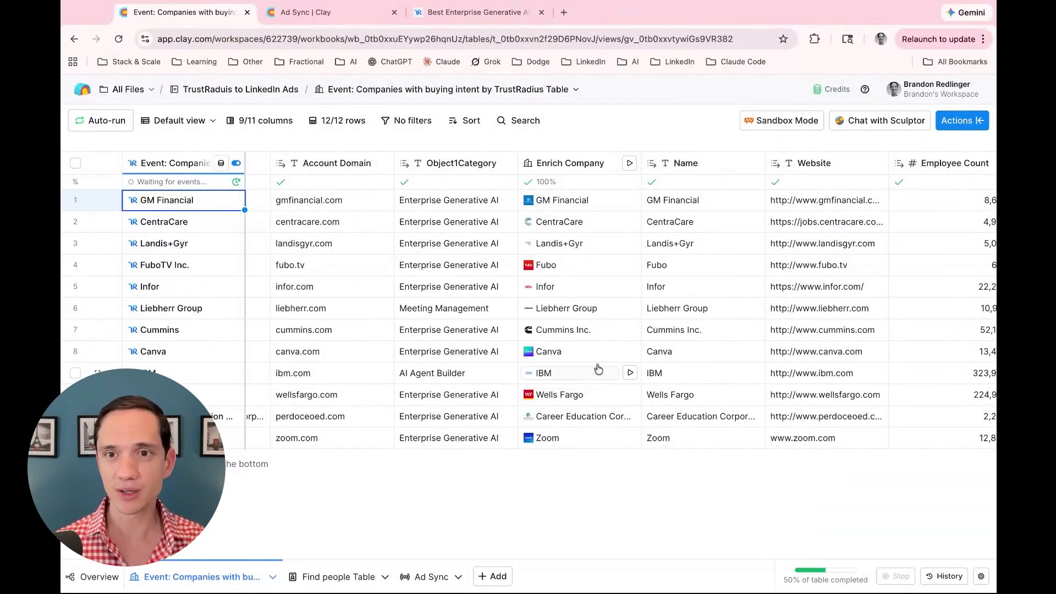
pyautogui.hscroll(8, 637, 357)
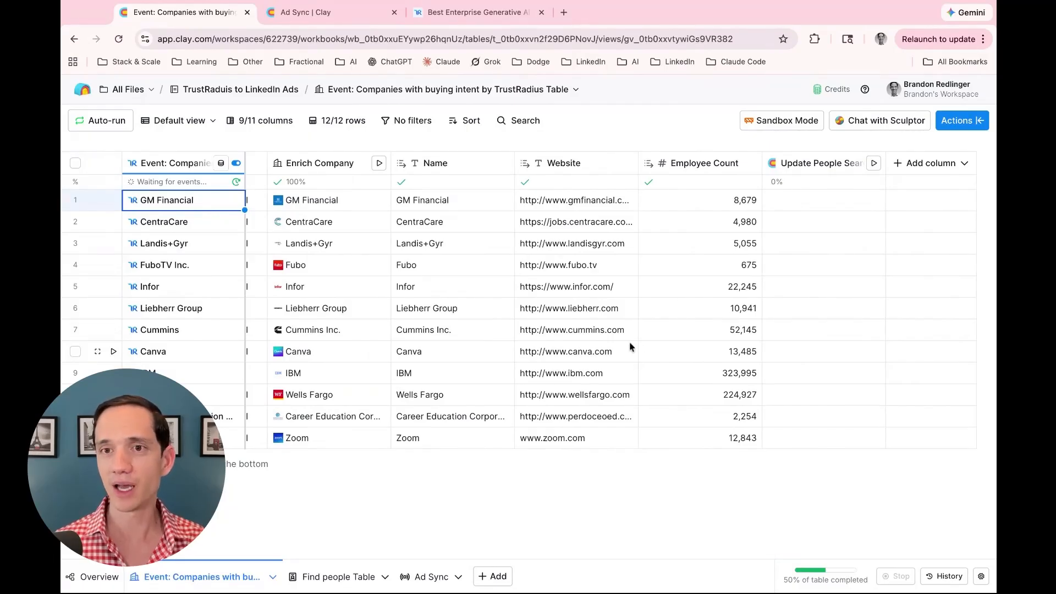
pyautogui.click(306, 577)
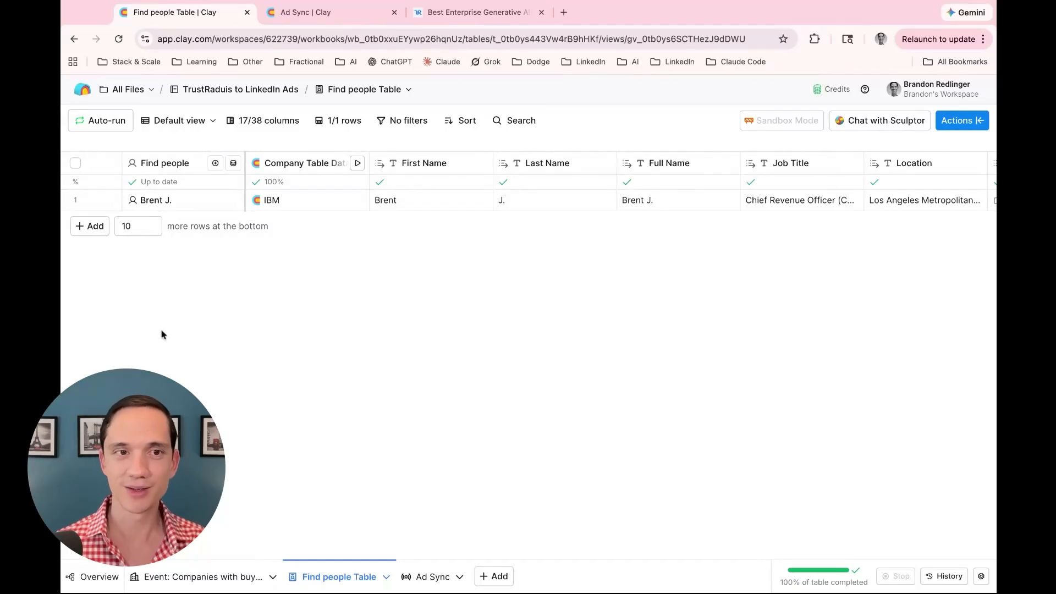
pyautogui.click(172, 162)
pyautogui.click(173, 194)
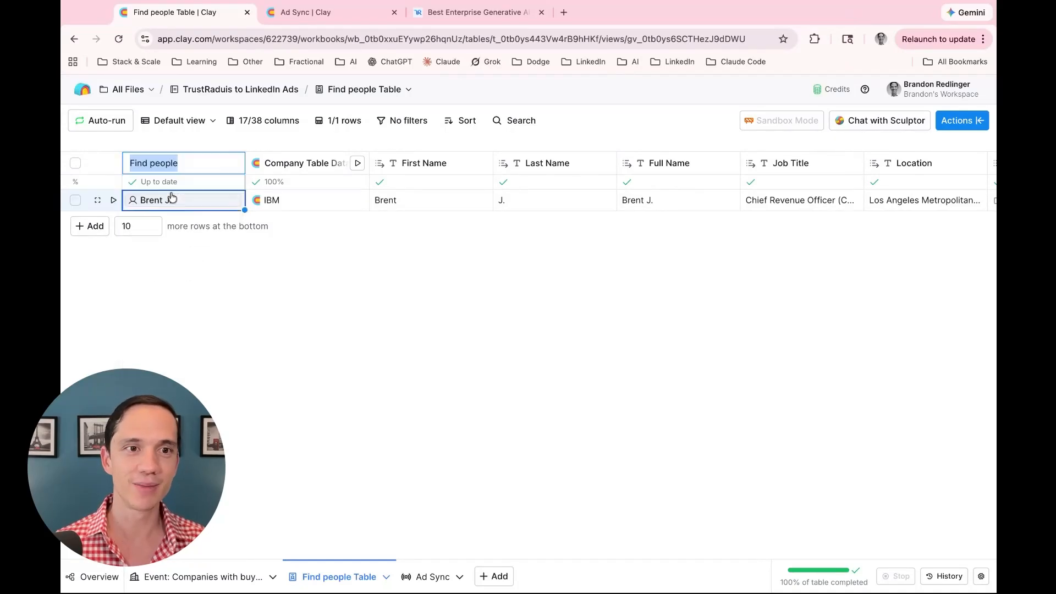
pyautogui.press('Escape')
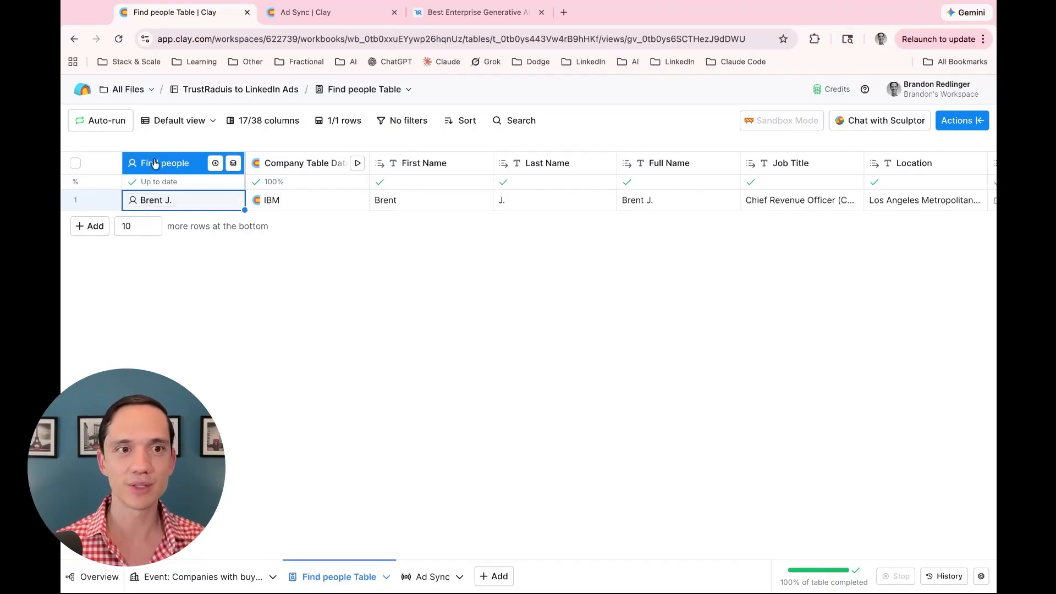
pyautogui.click(155, 163)
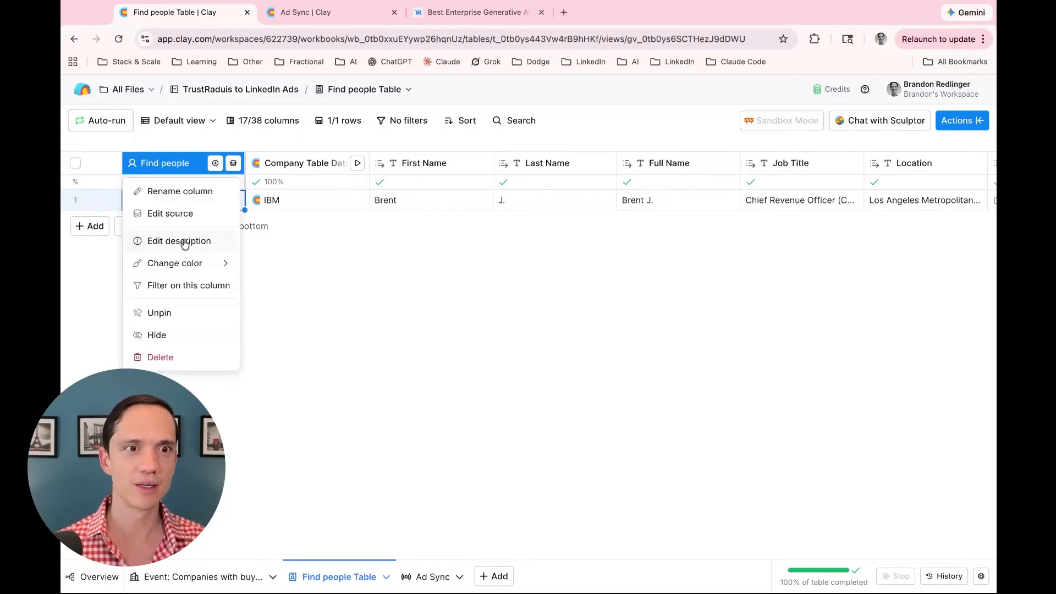
pyautogui.click(181, 215)
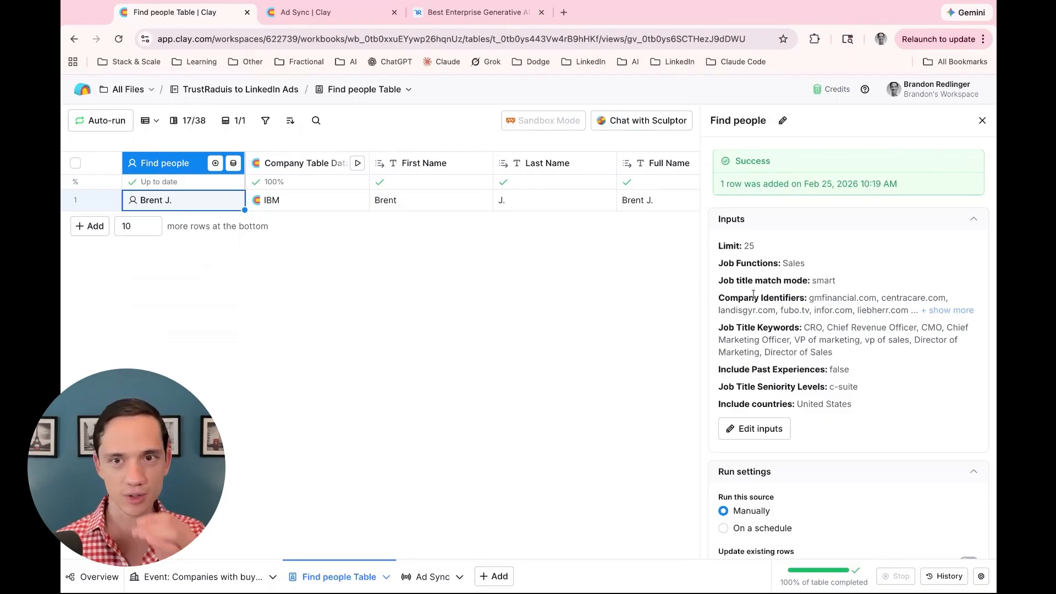
pyautogui.scroll(-3, 838, 390)
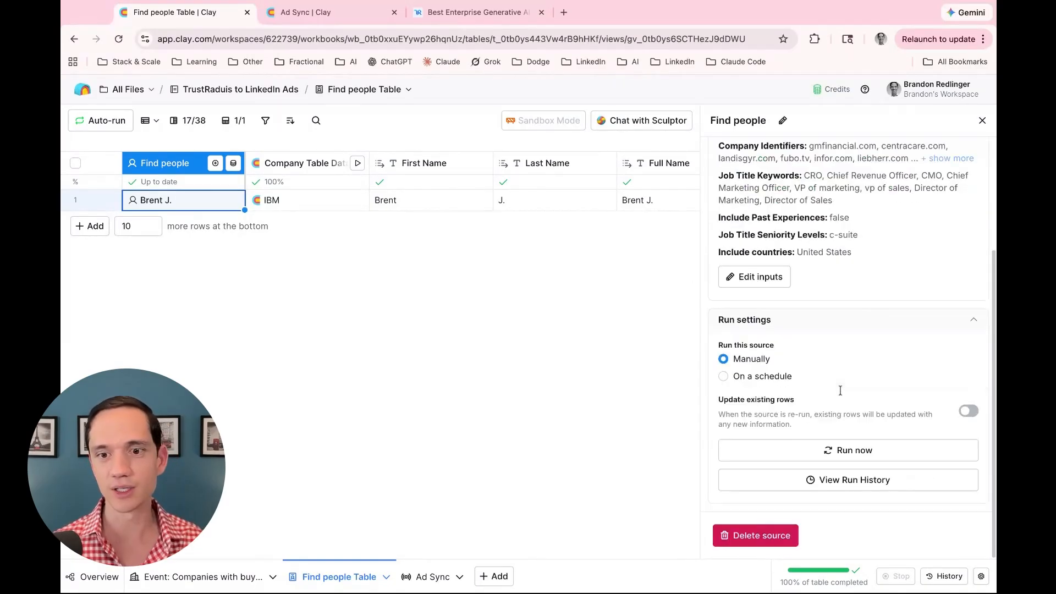
pyautogui.click(983, 121)
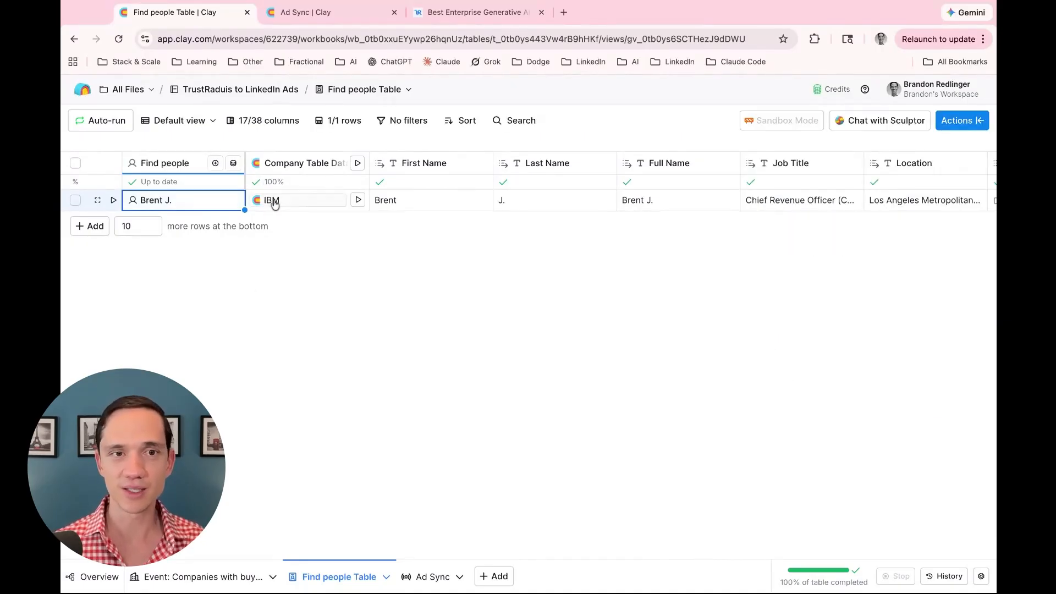
# Scroll past the email, connections and jobs enrichments to Normalized Job Title and open its menu
pyautogui.hscroll(3, 278, 203)
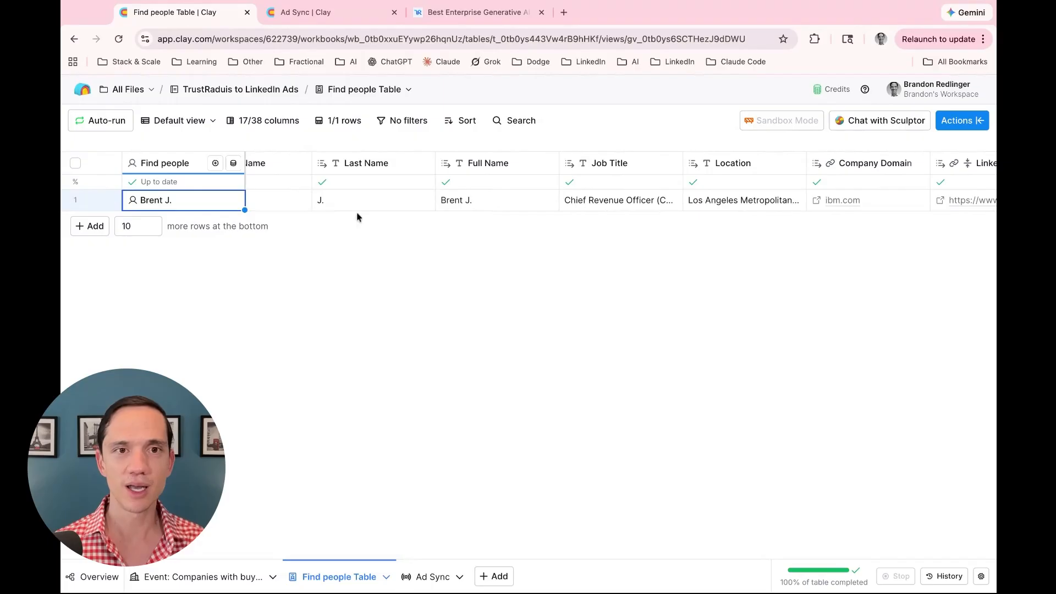
pyautogui.hscroll(5, 470, 198)
pyautogui.hscroll(4, 471, 199)
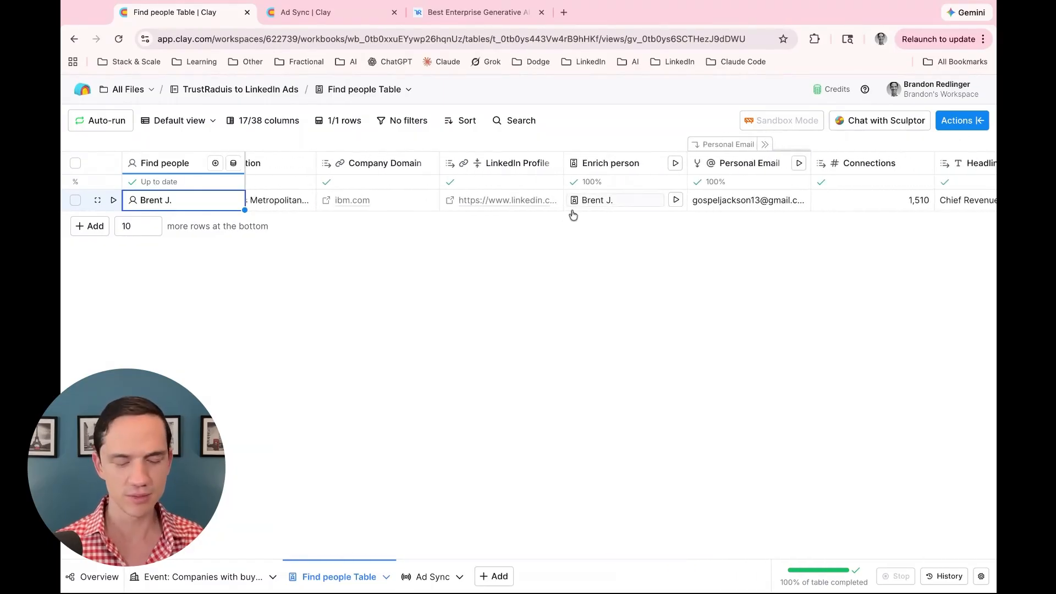
pyautogui.hscroll(2, 572, 212)
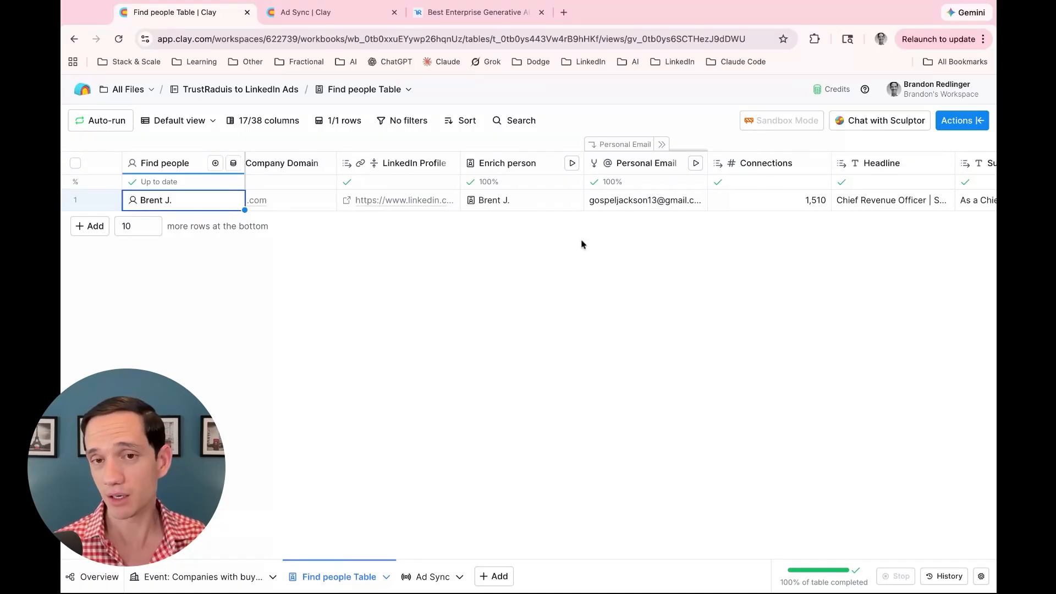
pyautogui.hscroll(1, 583, 243)
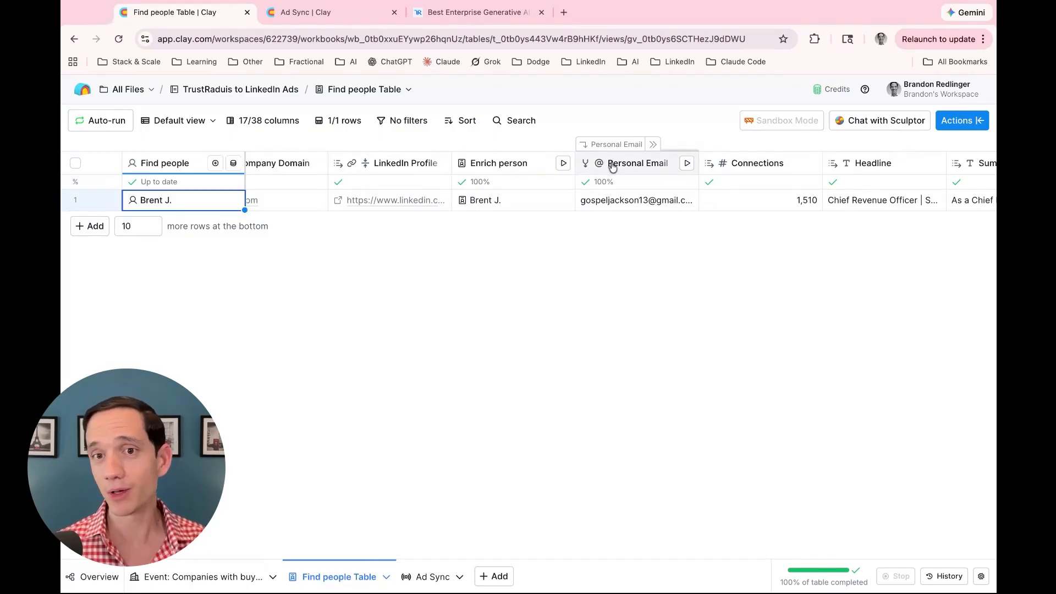
pyautogui.hscroll(1, 612, 165)
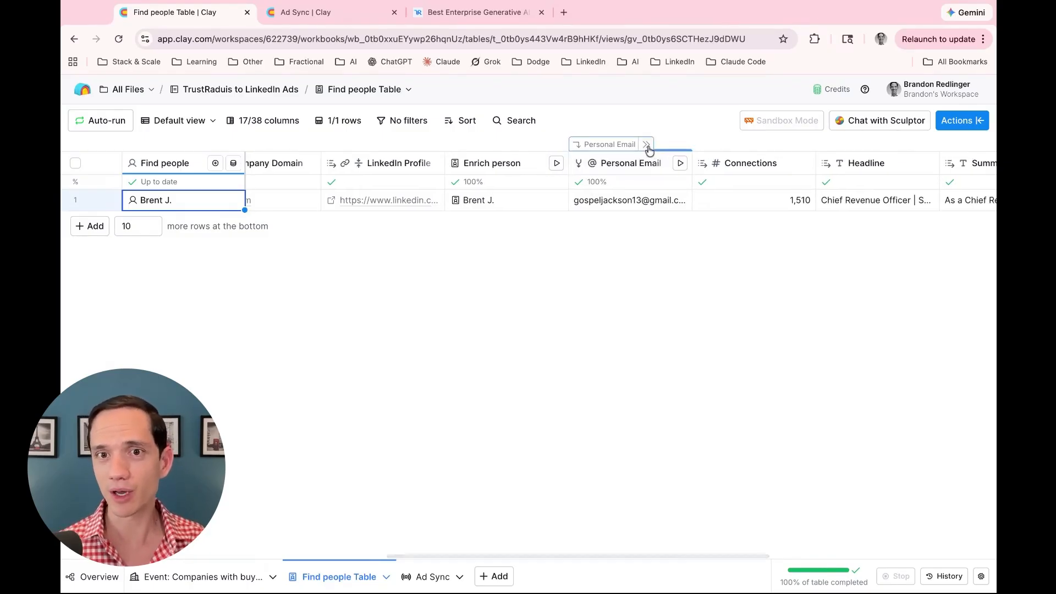
pyautogui.hscroll(10, 588, 192)
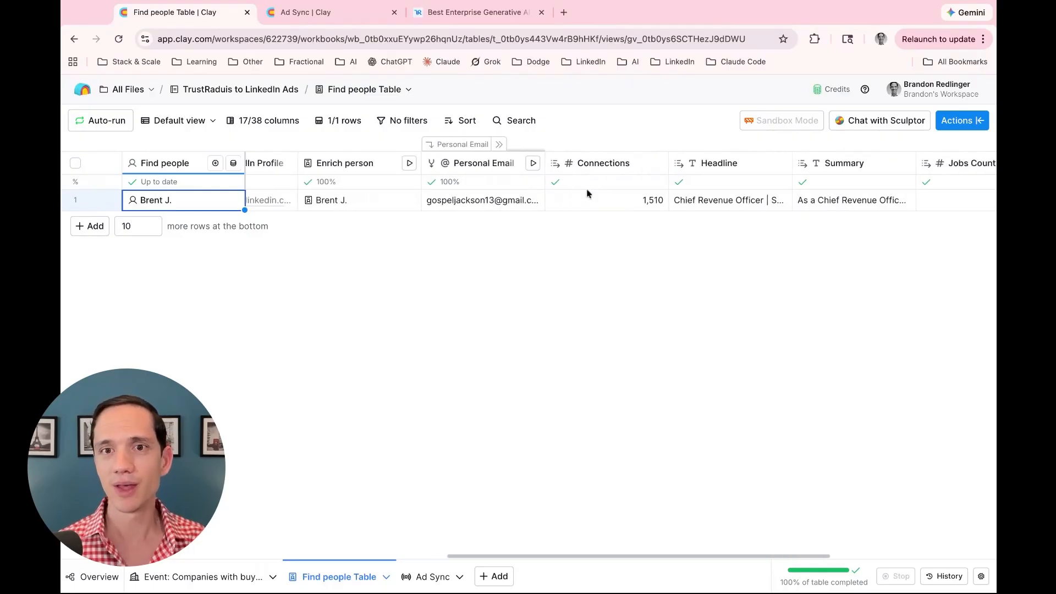
pyautogui.hscroll(3, 582, 193)
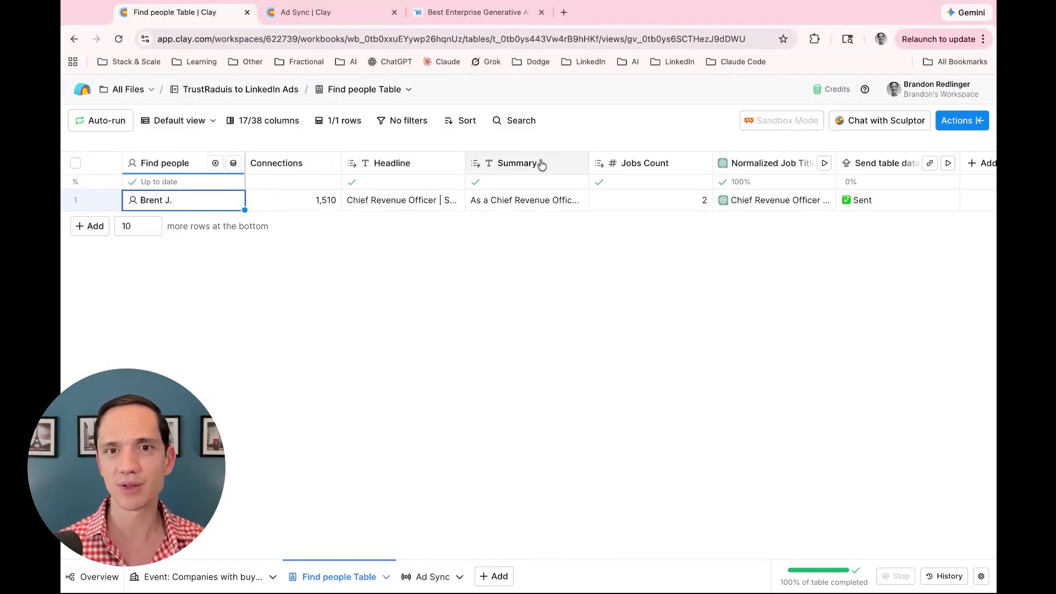
pyautogui.hscroll(2, 638, 164)
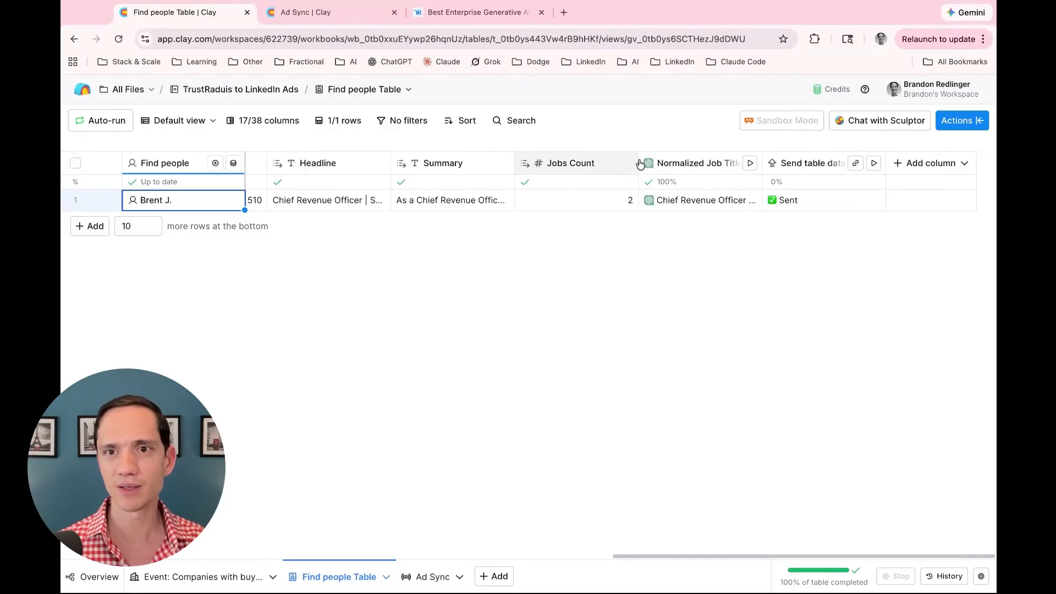
pyautogui.click(680, 164)
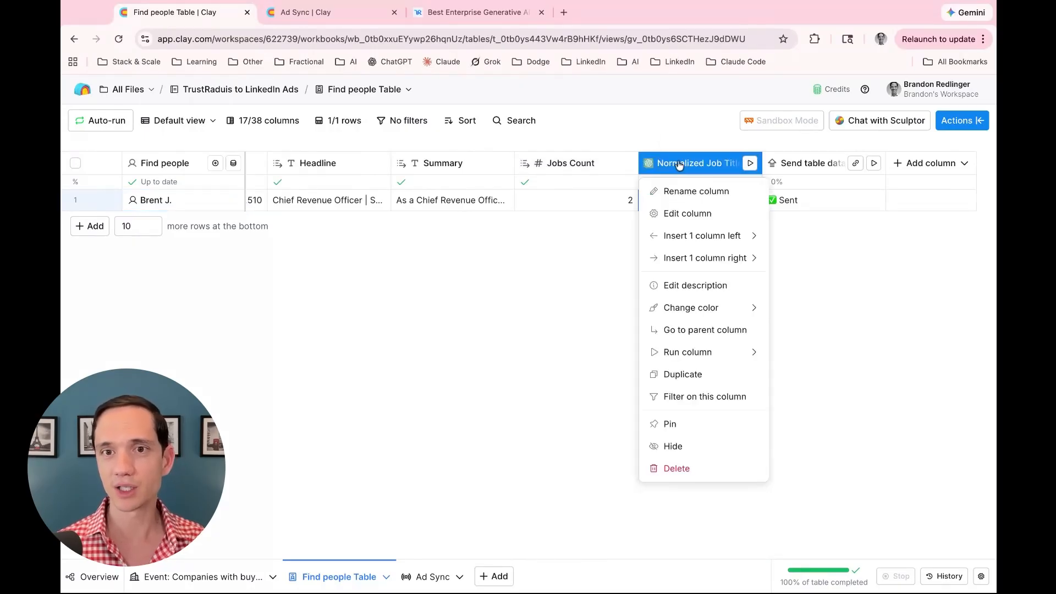
# Open the Edit column settings panel for the Normalized Job Title column
pyautogui.click(600, 252)
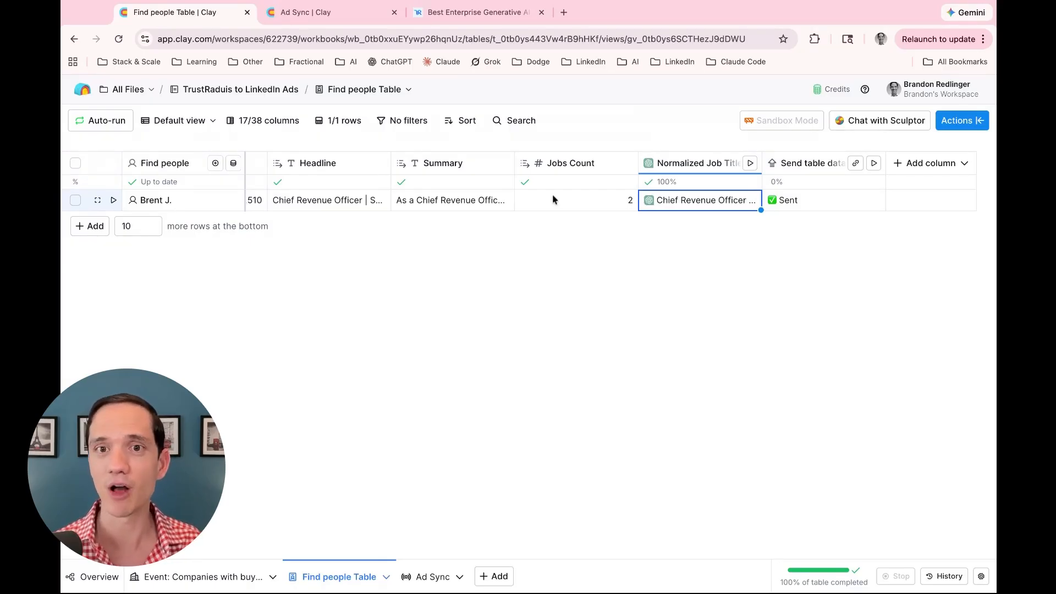
pyautogui.click(692, 164)
pyautogui.click(692, 214)
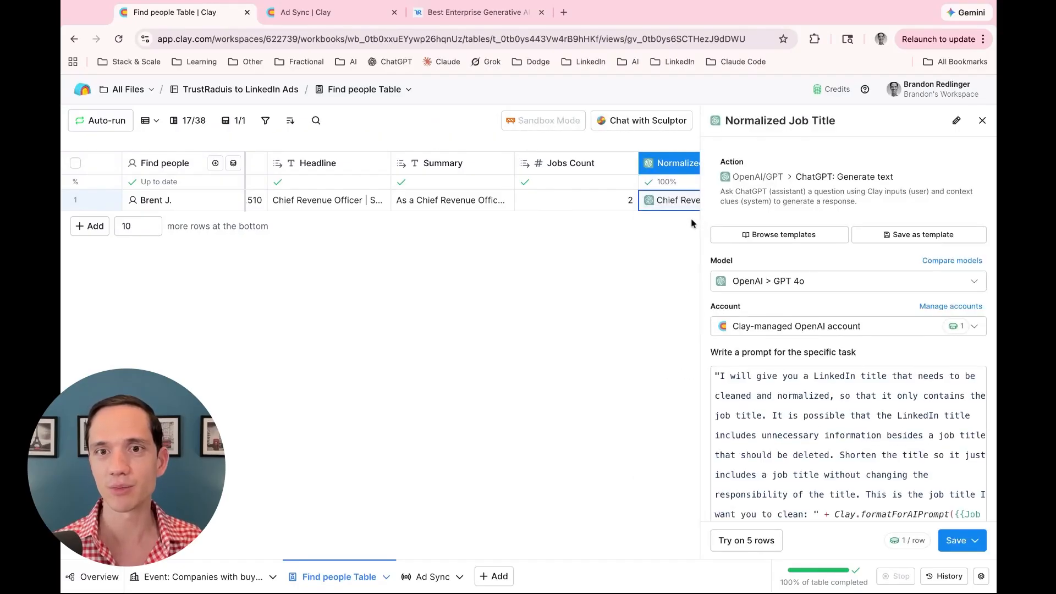
pyautogui.scroll(-3, 778, 306)
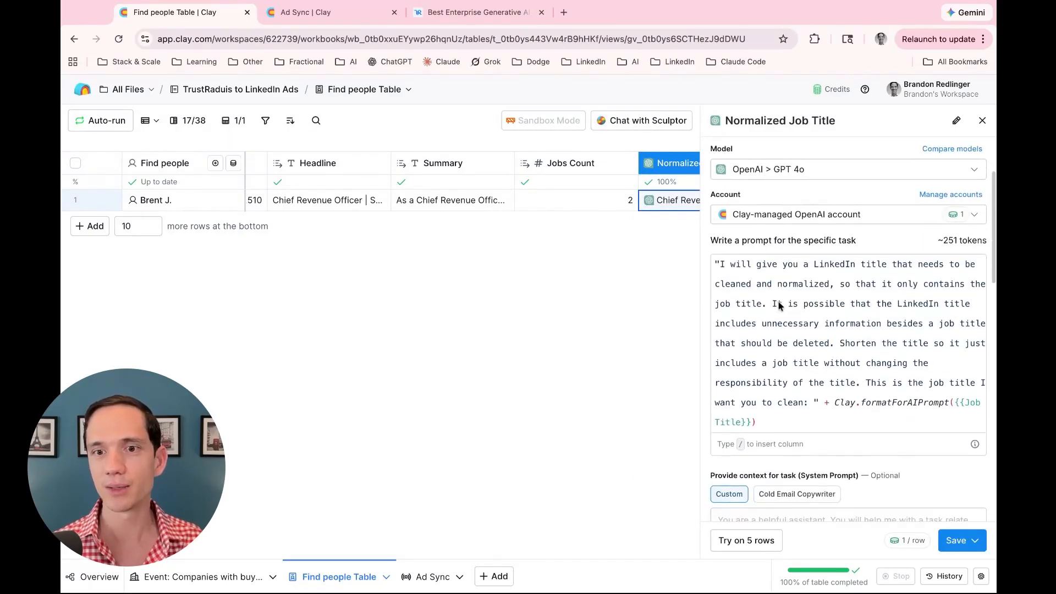
pyautogui.scroll(-5, 779, 307)
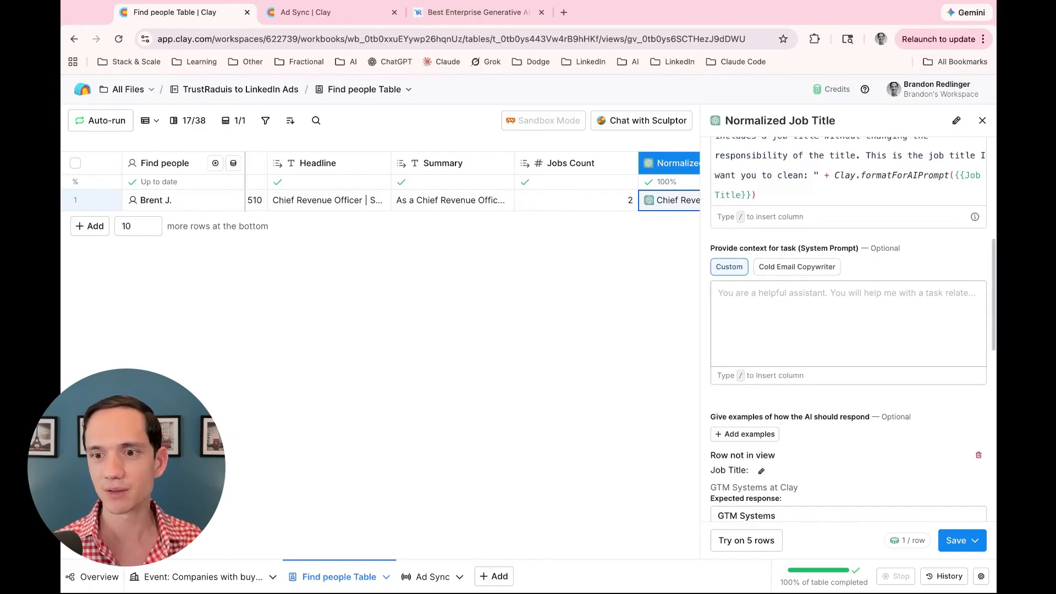
pyautogui.scroll(8, 781, 308)
# Switch the model to OpenAI GPT 5 Nano, save without running, and close the panel
pyautogui.click(786, 280)
pyautogui.scroll(-5, 788, 323)
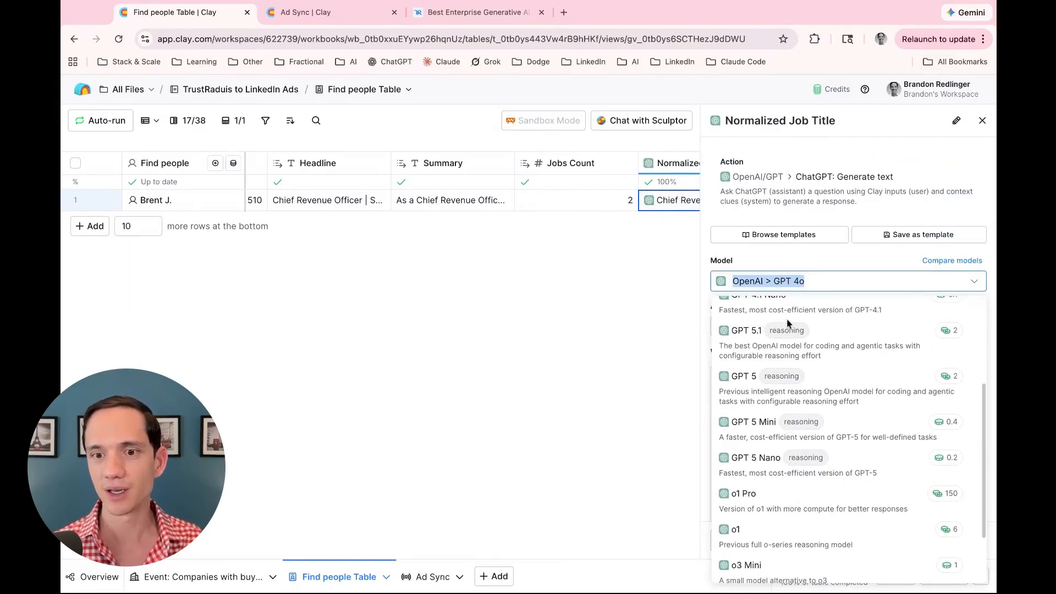
pyautogui.click(740, 459)
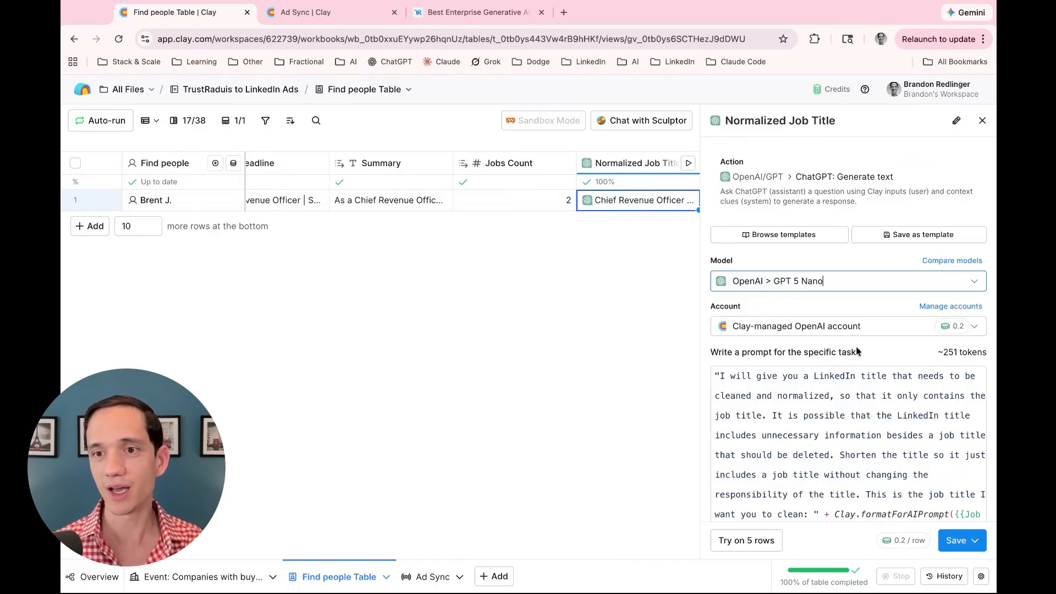
pyautogui.scroll(-8, 857, 352)
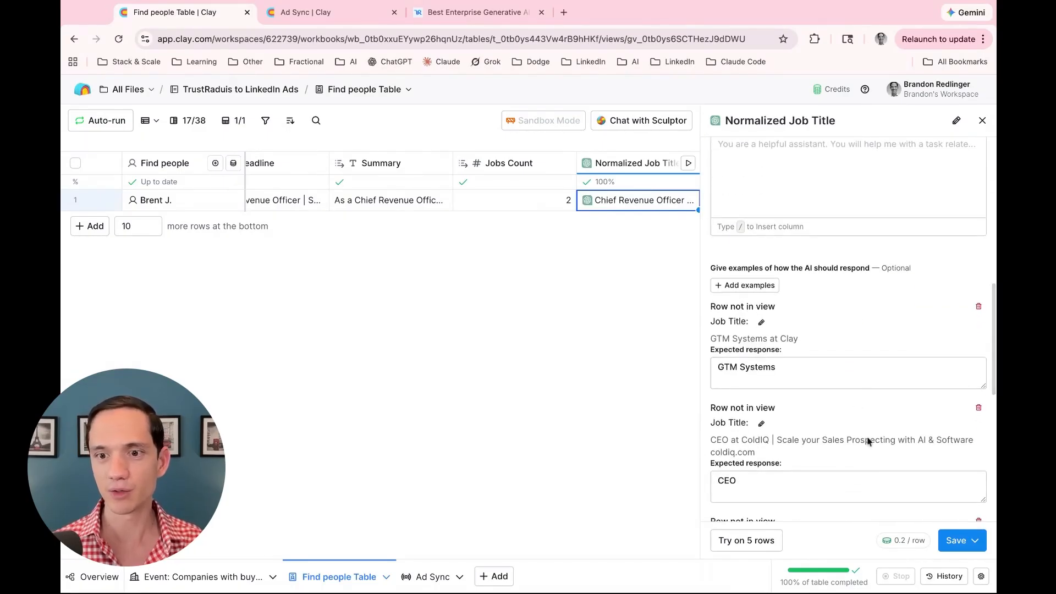
pyautogui.click(961, 542)
pyautogui.click(907, 515)
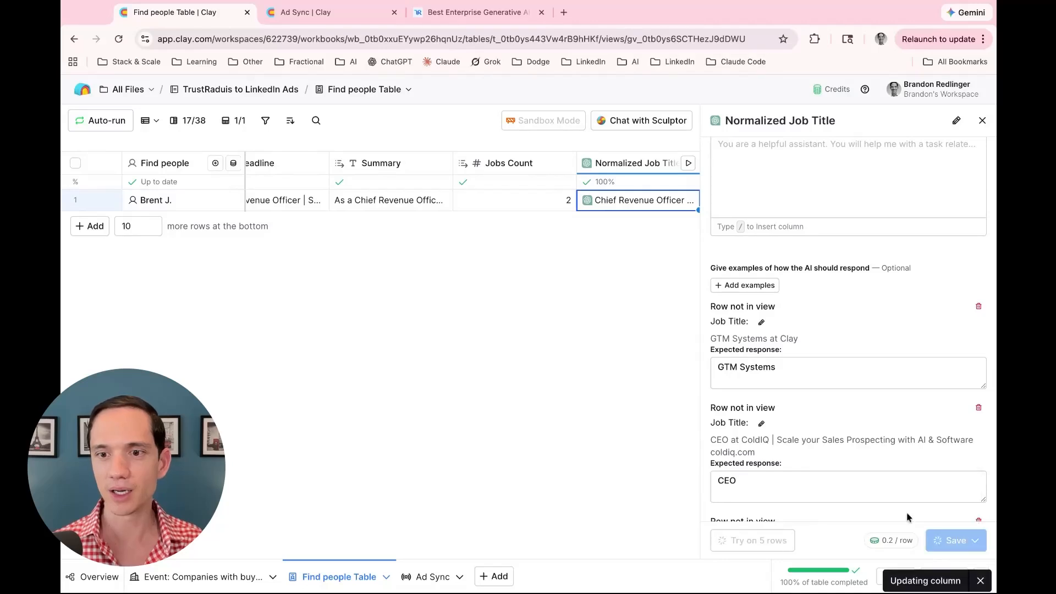
pyautogui.click(982, 120)
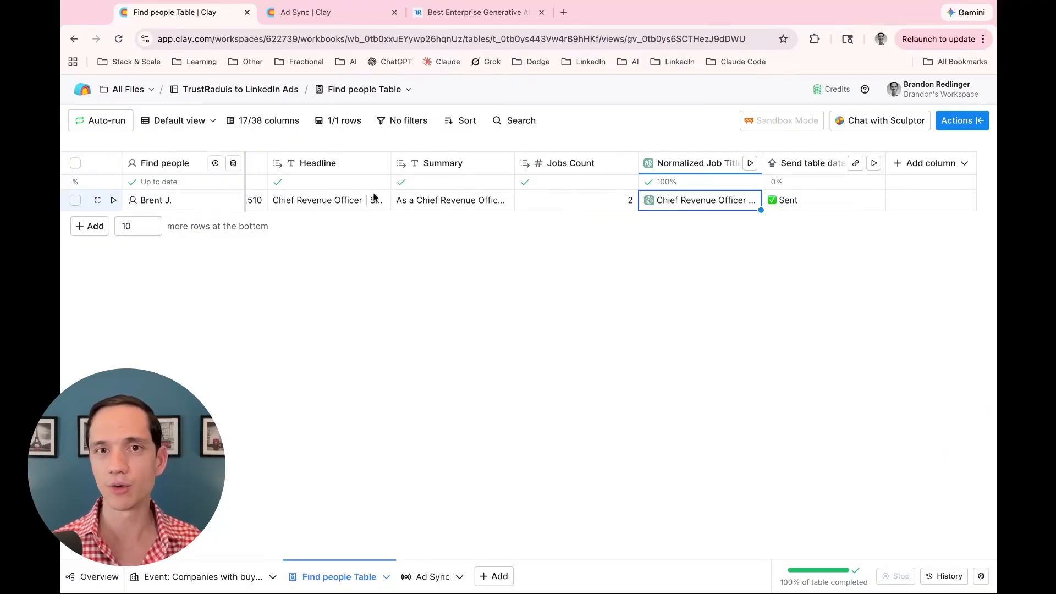
# Start a Create Ad Sync export from the table's Actions menu to open the Ads Setup panel
pyautogui.click(946, 125)
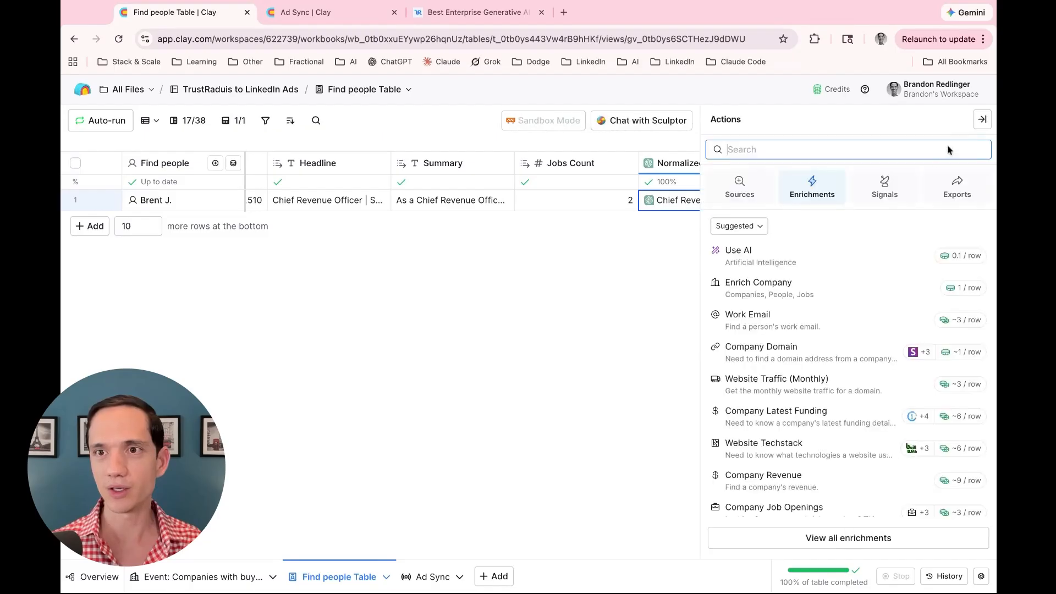
pyautogui.click(955, 189)
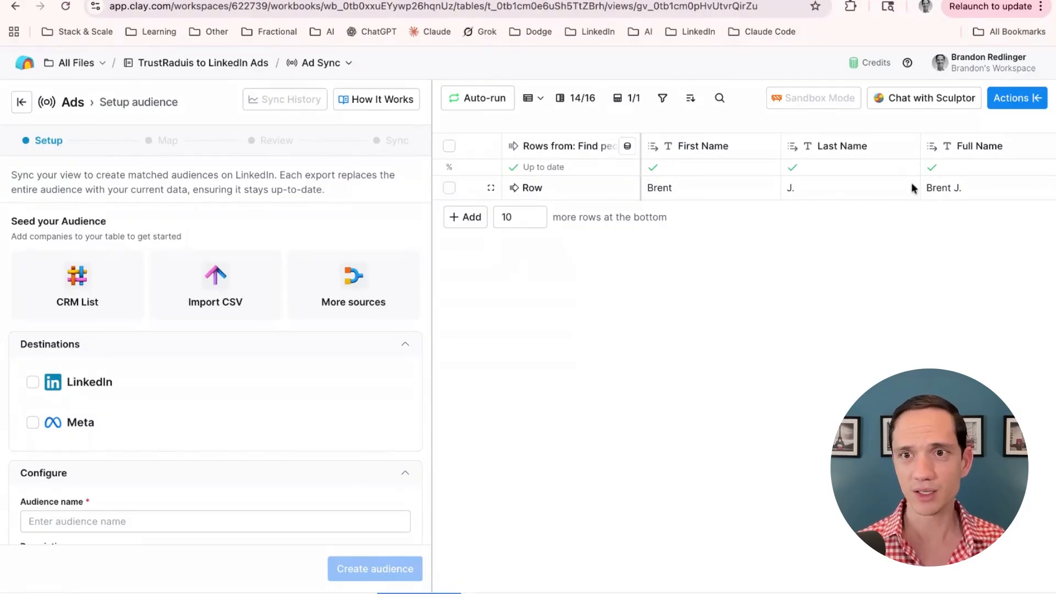
# Choose LinkedIn as the destination, select the ad account, and name the audience 'testing'
pyautogui.click(33, 381)
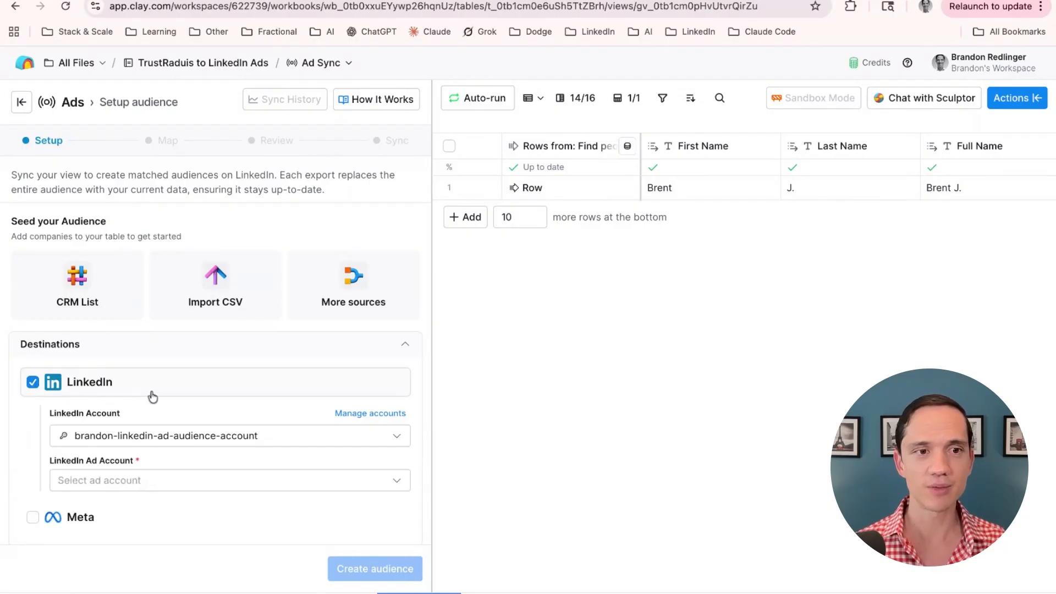
pyautogui.scroll(-3, 153, 396)
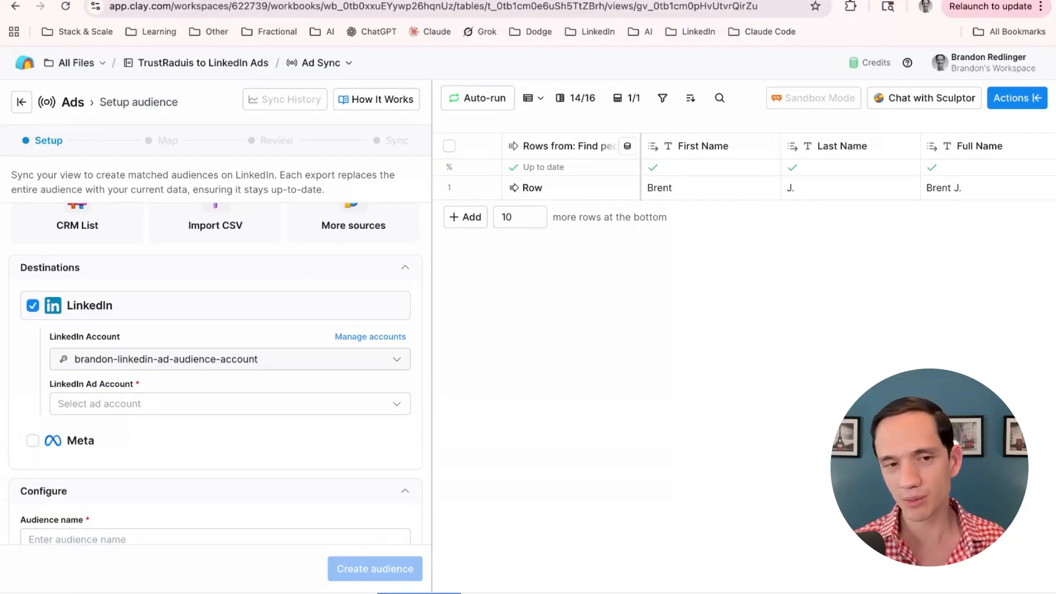
pyautogui.click(133, 404)
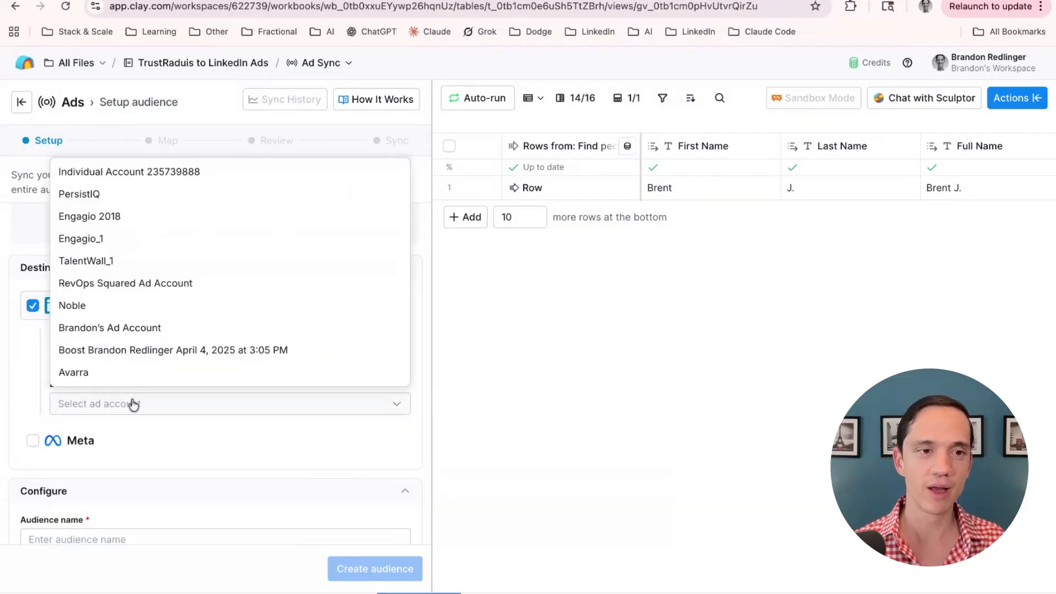
pyautogui.click(141, 349)
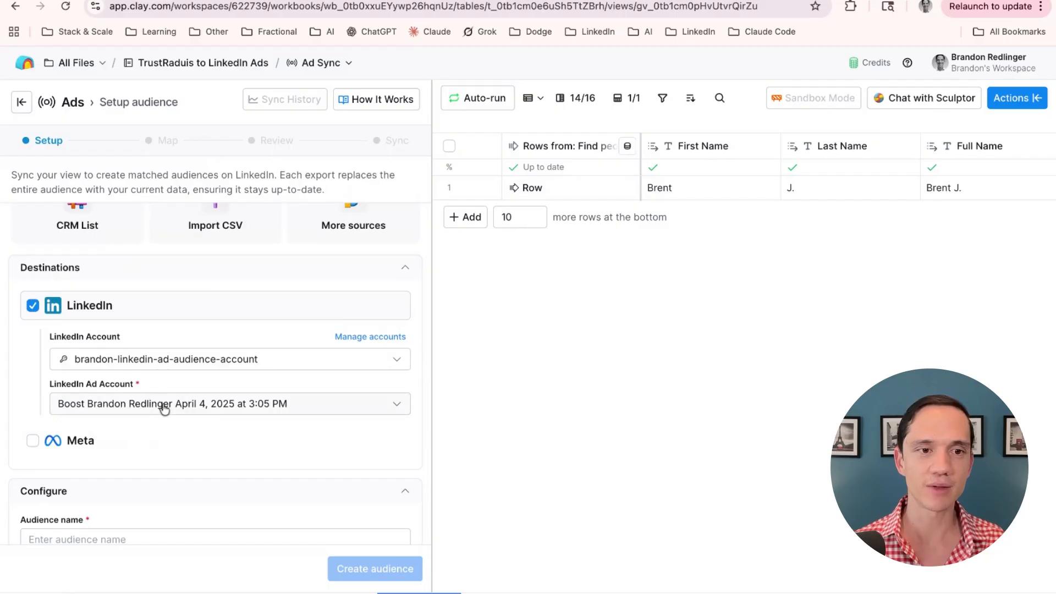
pyautogui.scroll(-4, 174, 471)
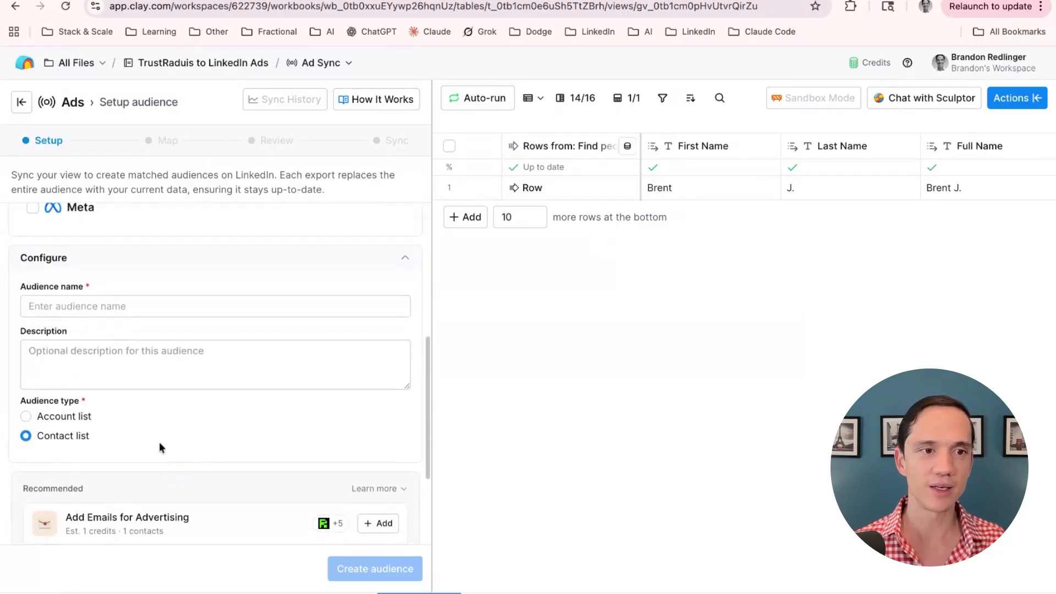
pyautogui.click(112, 312)
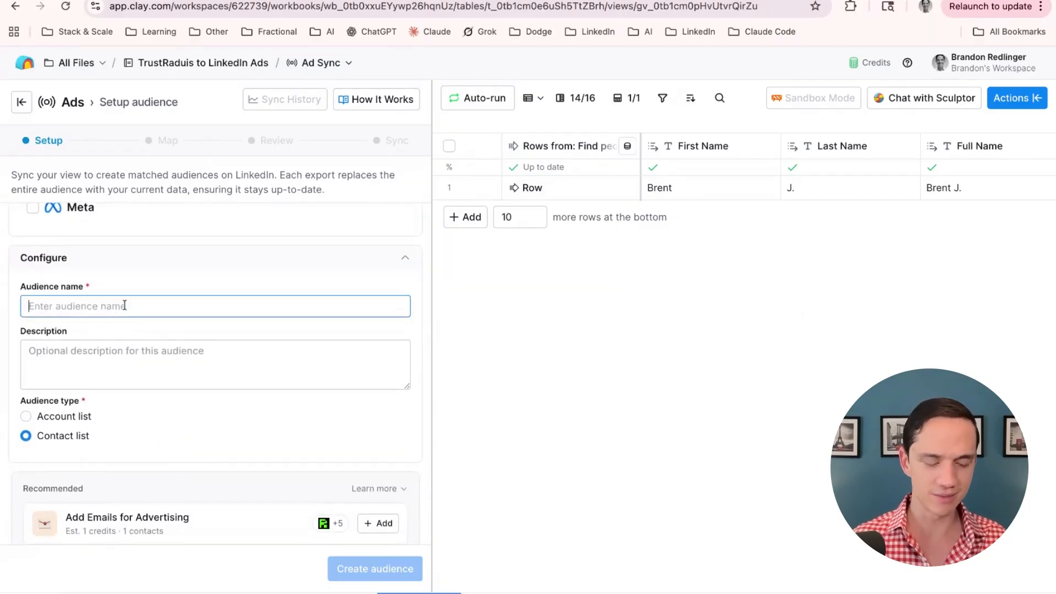
pyautogui.write('testing')
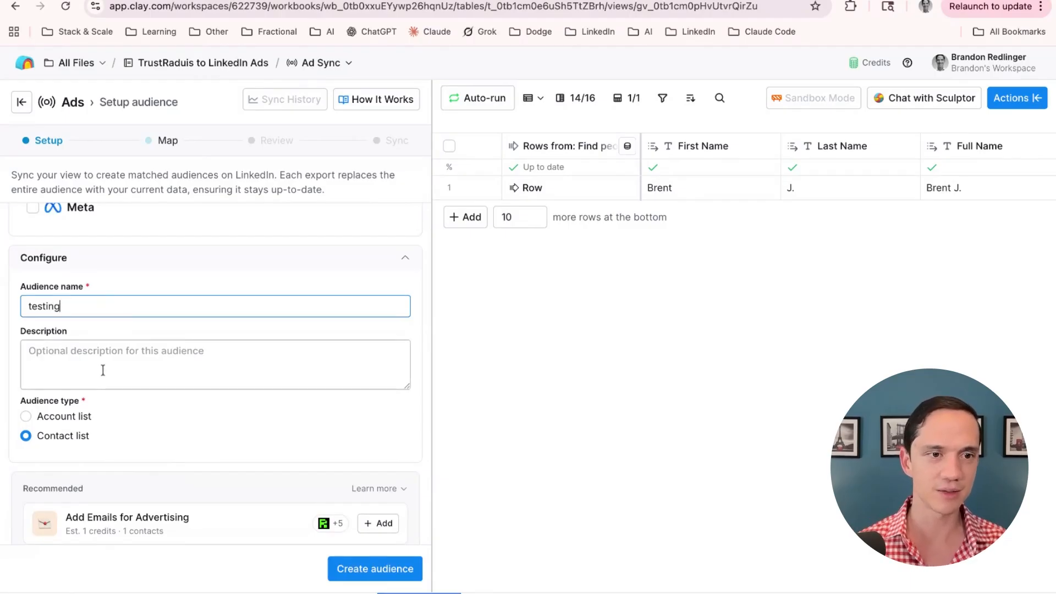
# Schedule the audience to sync every 7 days and create it
pyautogui.scroll(-1, 103, 370)
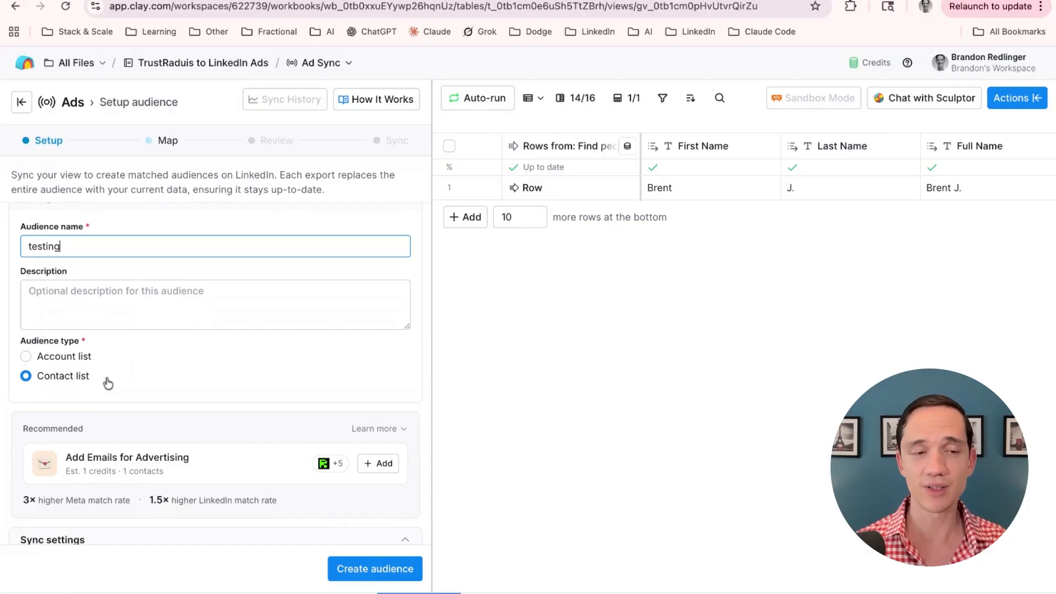
pyautogui.scroll(-2, 94, 372)
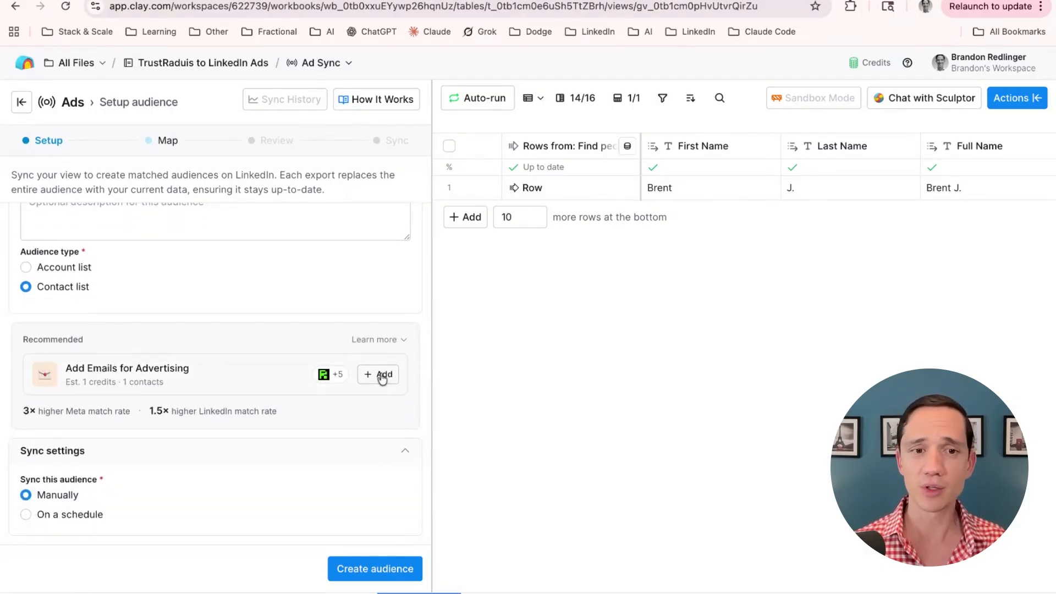
pyautogui.click(58, 517)
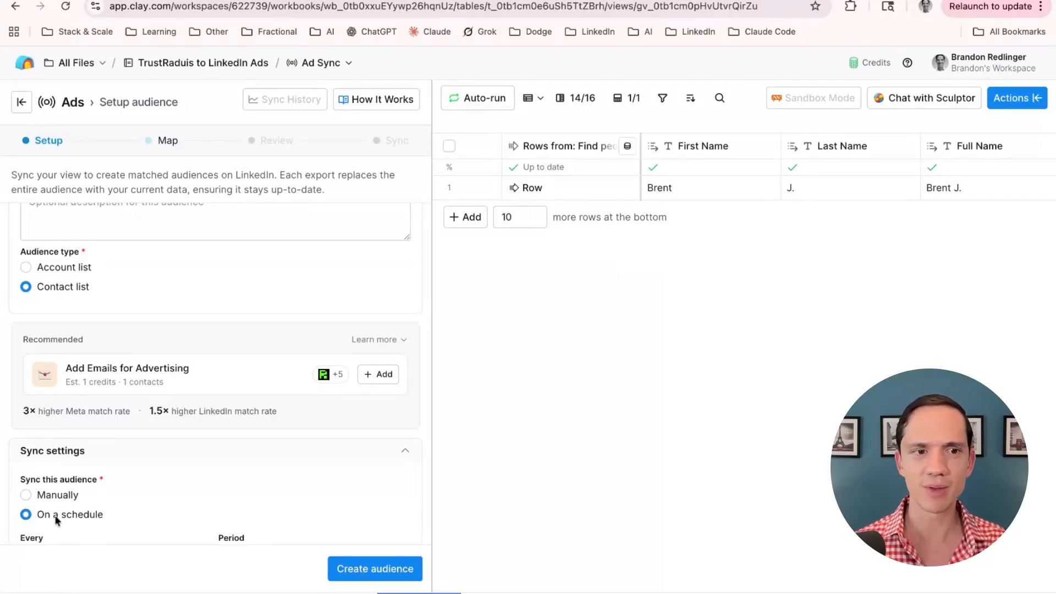
pyautogui.scroll(-2, 108, 493)
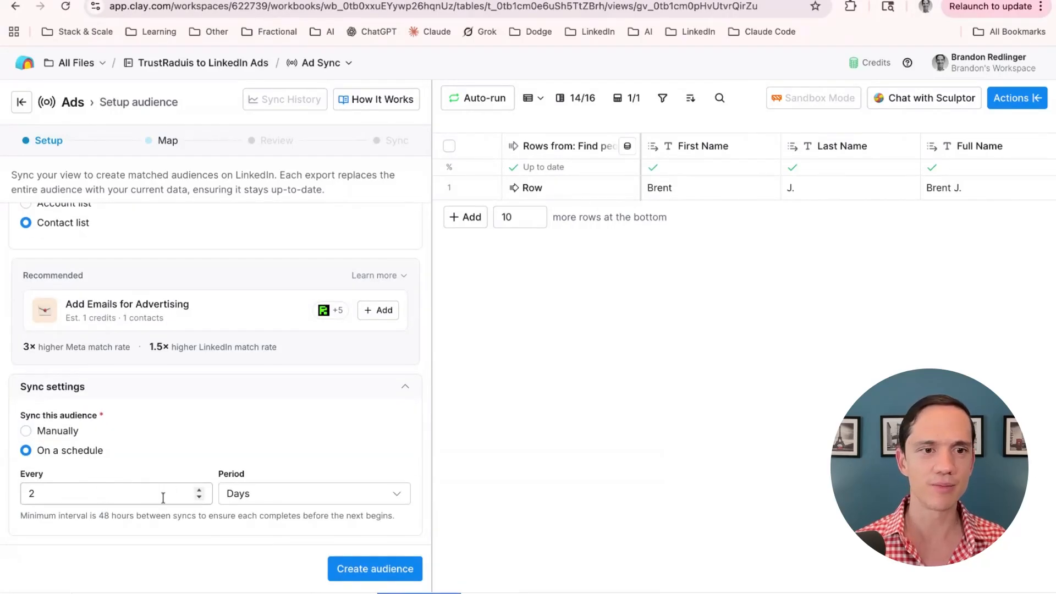
pyautogui.click(200, 490)
pyautogui.click(199, 490)
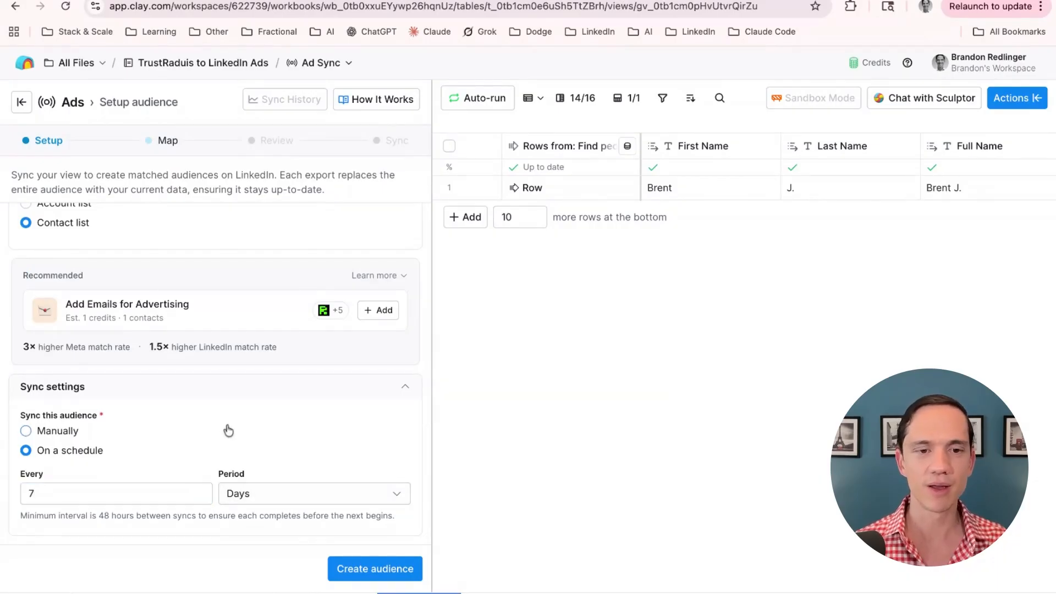
pyautogui.click(361, 572)
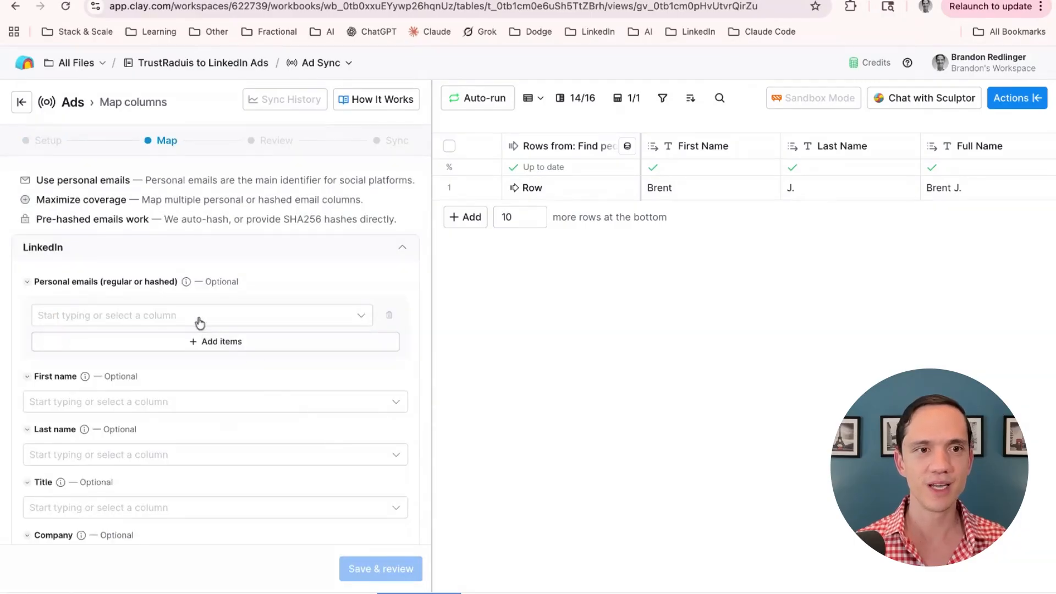
# Map Personal Email, First Name and Last Name to the LinkedIn email, first name and last name fields
pyautogui.click(200, 319)
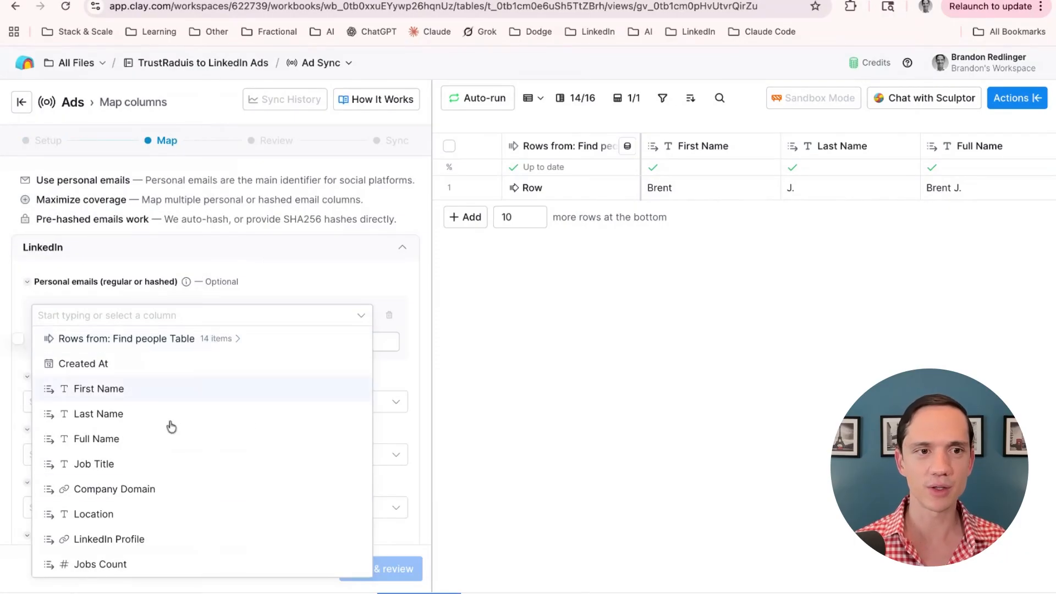
pyautogui.scroll(-5, 104, 544)
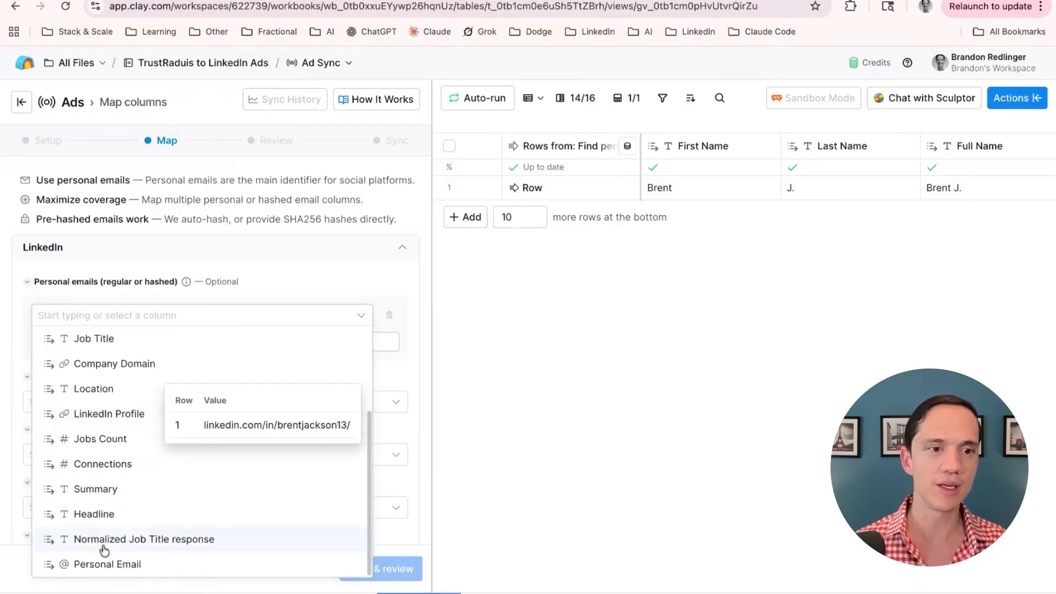
pyautogui.click(101, 560)
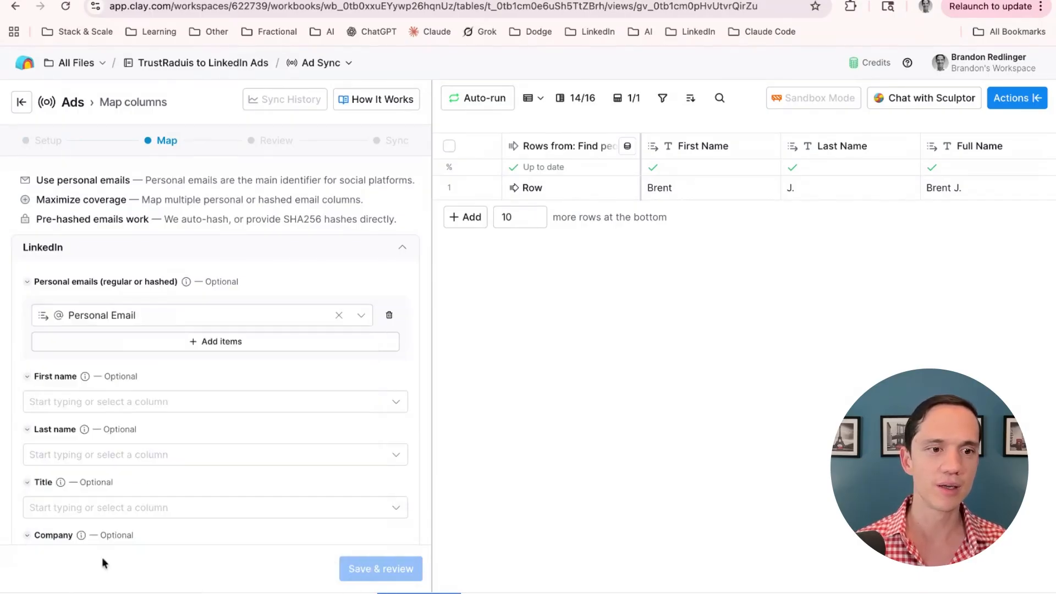
pyautogui.click(110, 404)
pyautogui.click(101, 476)
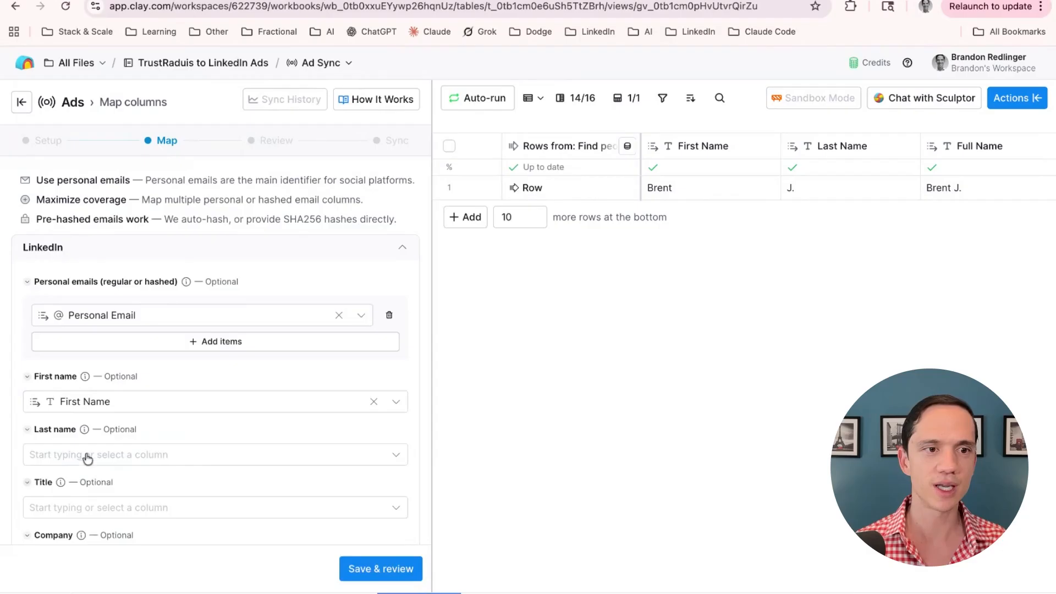
pyautogui.click(87, 455)
pyautogui.click(87, 553)
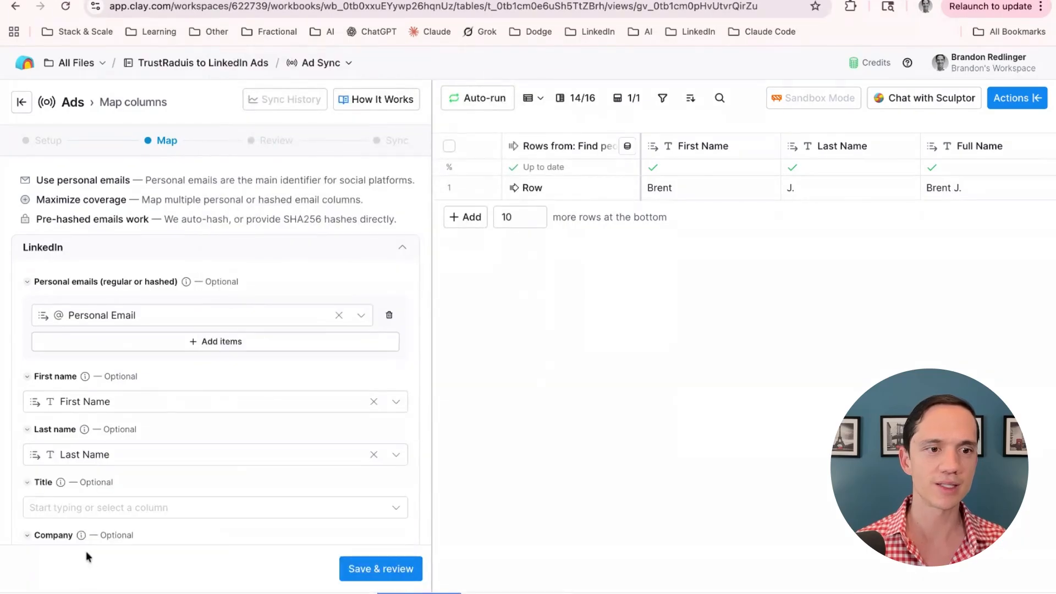
# Map Normalized Job Title response to title and Company Domain to company, then save and review
pyautogui.click(87, 506)
pyautogui.scroll(-5, 77, 570)
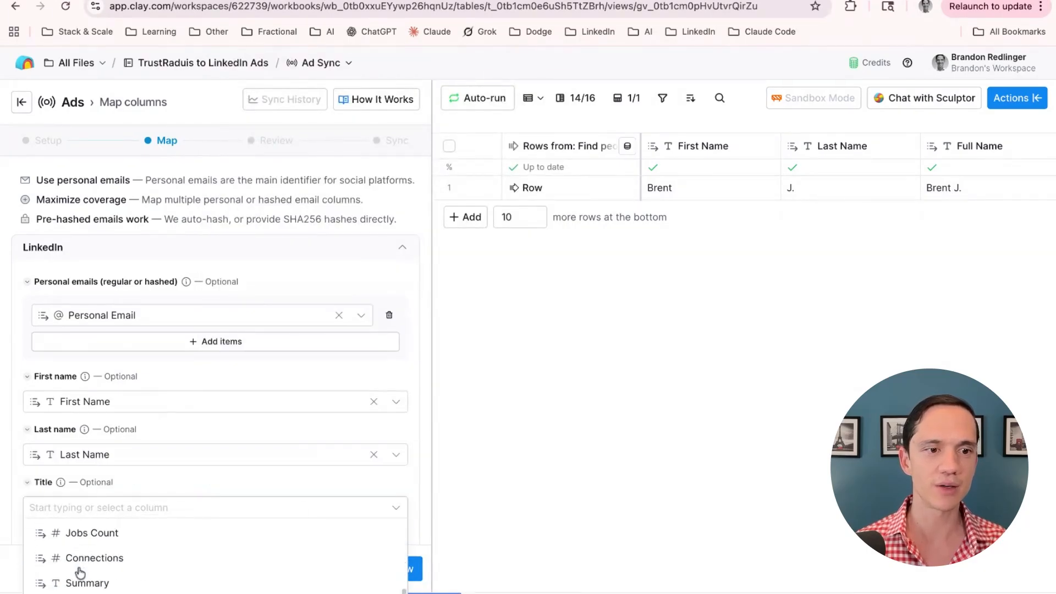
pyautogui.click(95, 586)
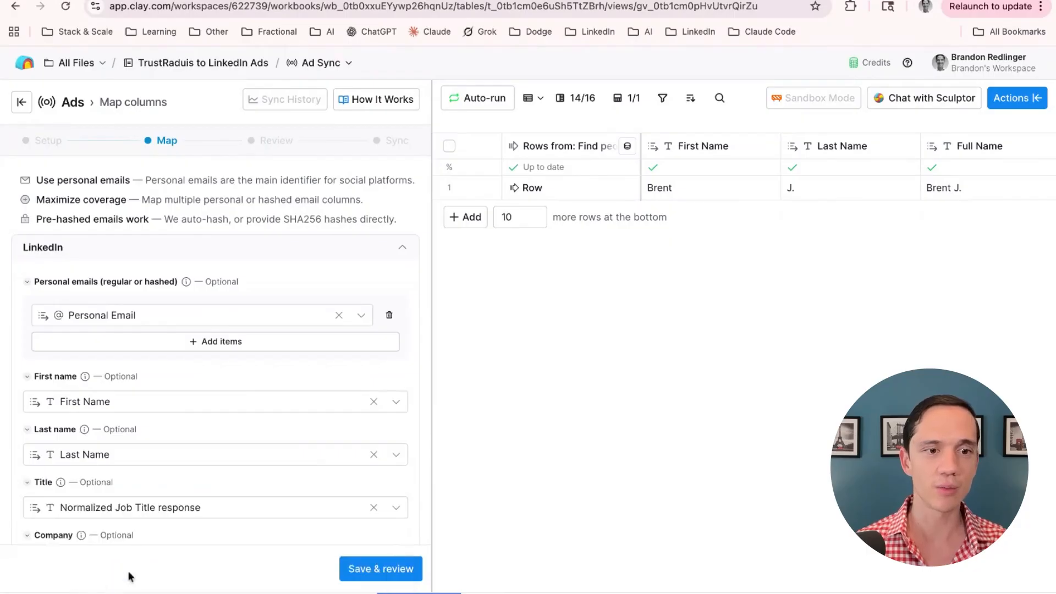
pyautogui.scroll(-1, 213, 537)
pyautogui.scroll(-2, 213, 534)
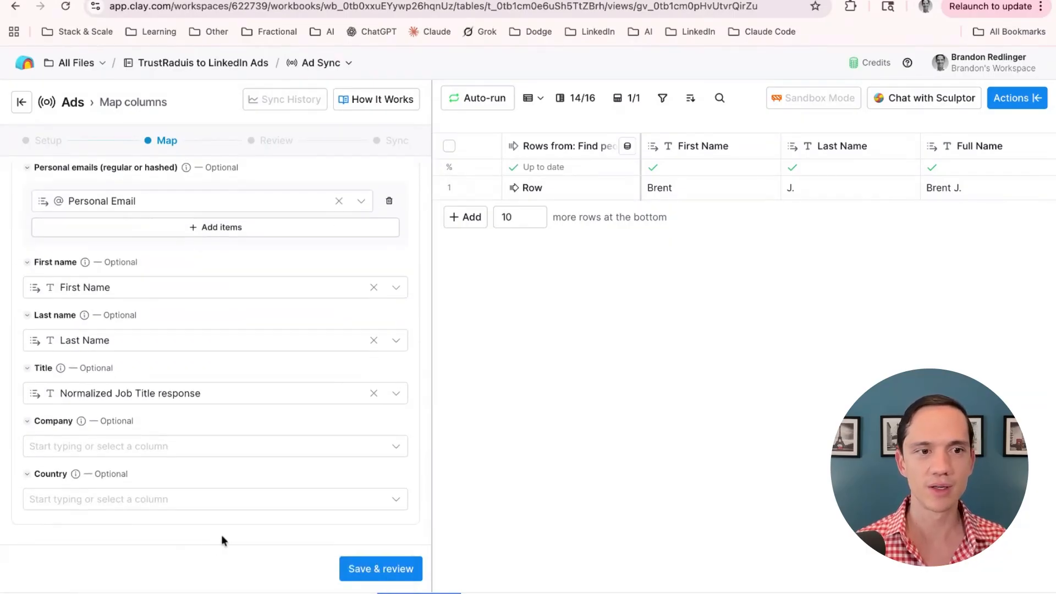
pyautogui.click(159, 456)
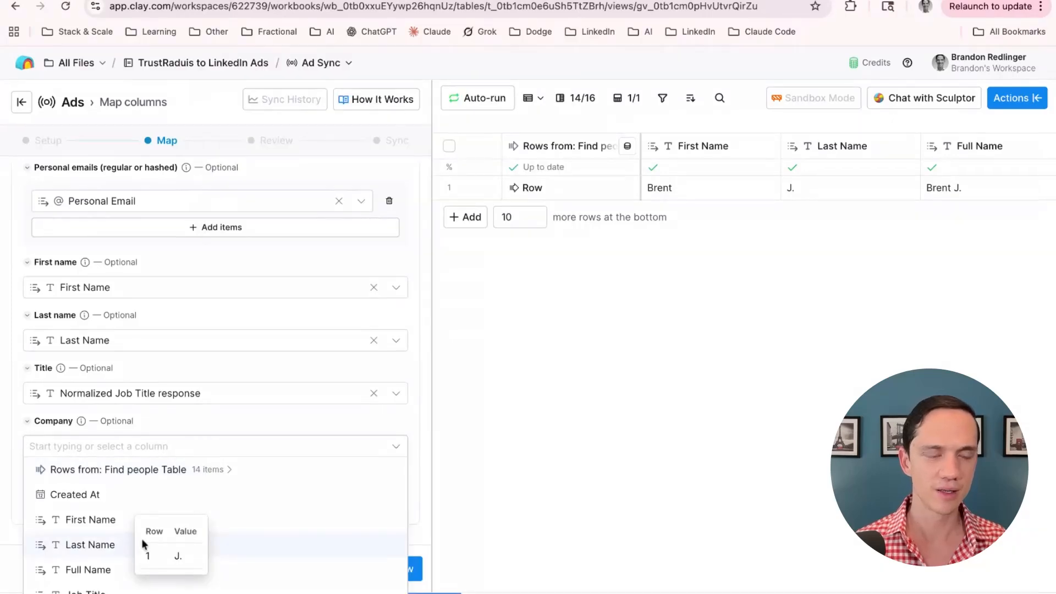
pyautogui.write('compan')
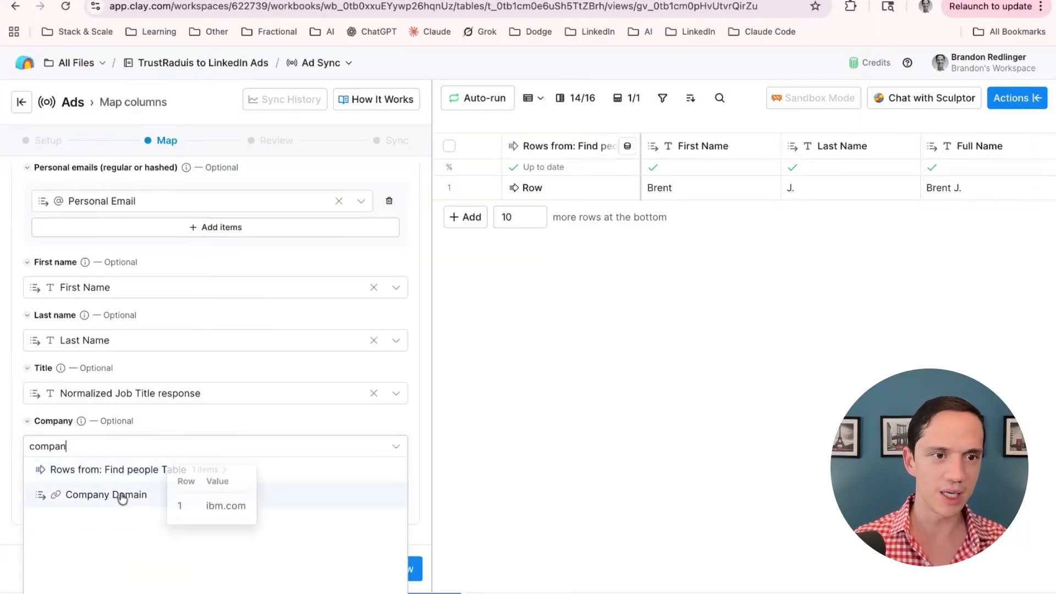
pyautogui.click(118, 495)
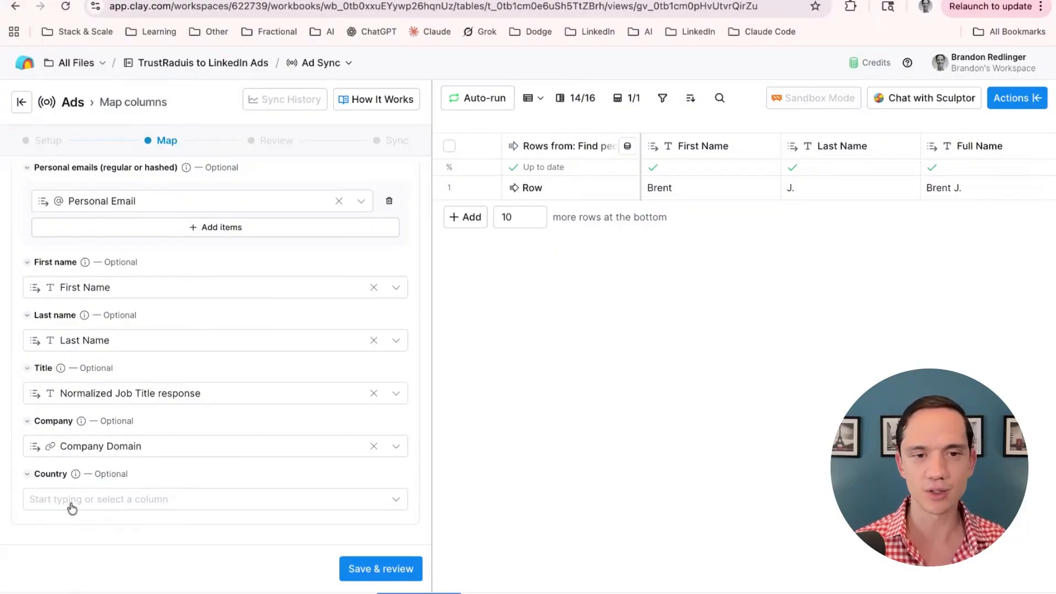
pyautogui.click(362, 570)
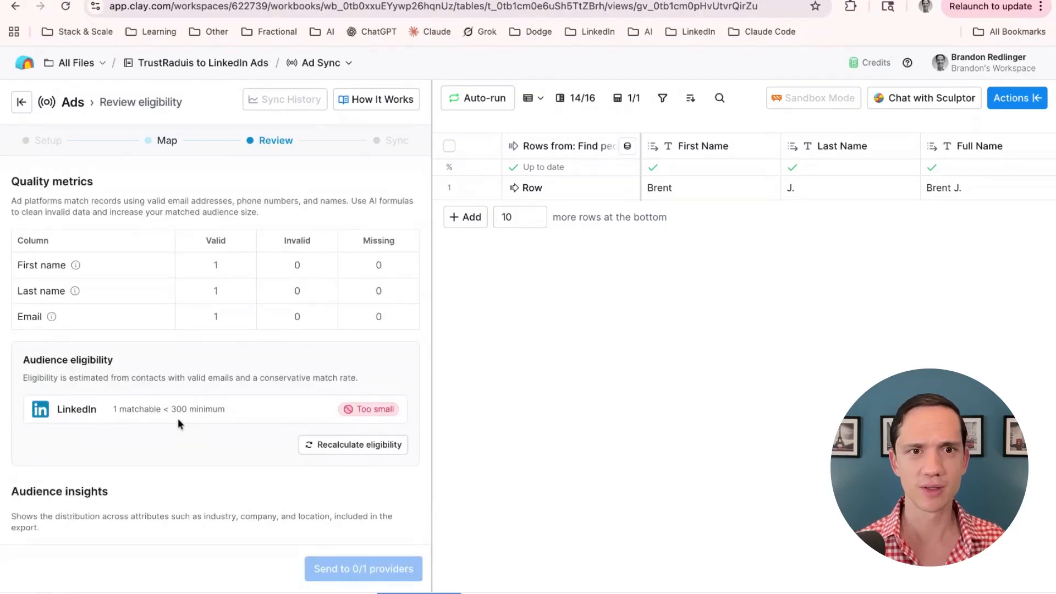
# Check the valid first name and email counts, eligibility (1 matchable, 300 minimum) and the Title chart
pyautogui.doubleClick(216, 265)
pyautogui.doubleClick(216, 317)
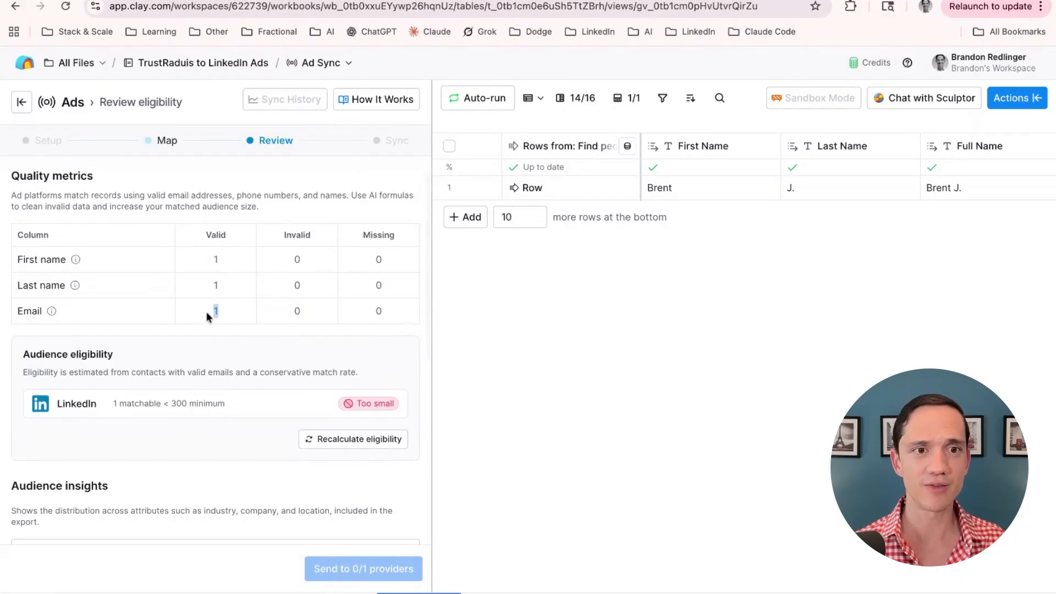
pyautogui.scroll(-1, 233, 325)
pyautogui.scroll(-1, 233, 325)
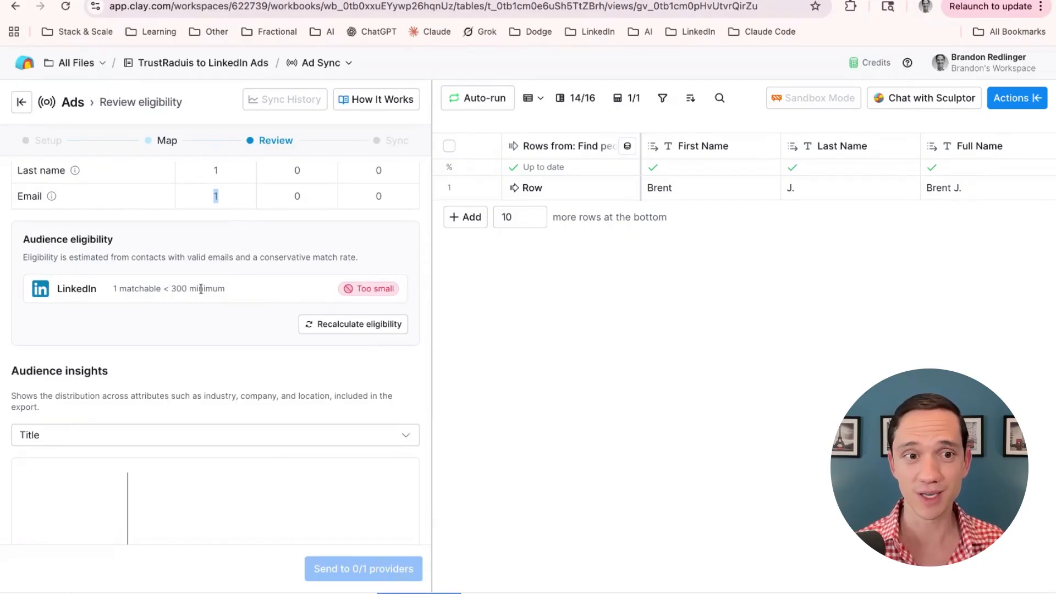
pyautogui.scroll(-4, 215, 325)
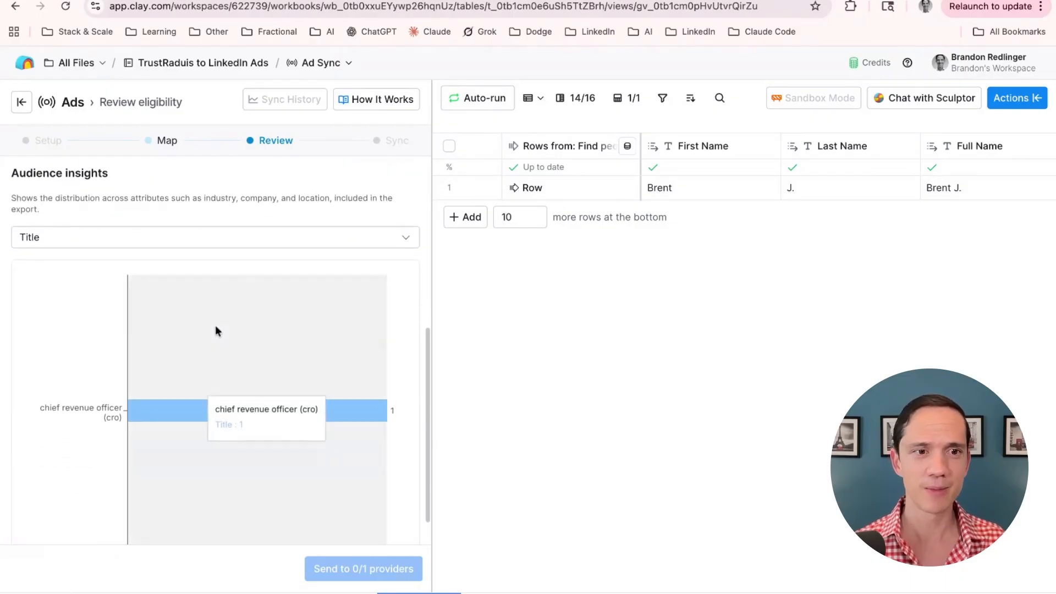
pyautogui.scroll(-1, 207, 332)
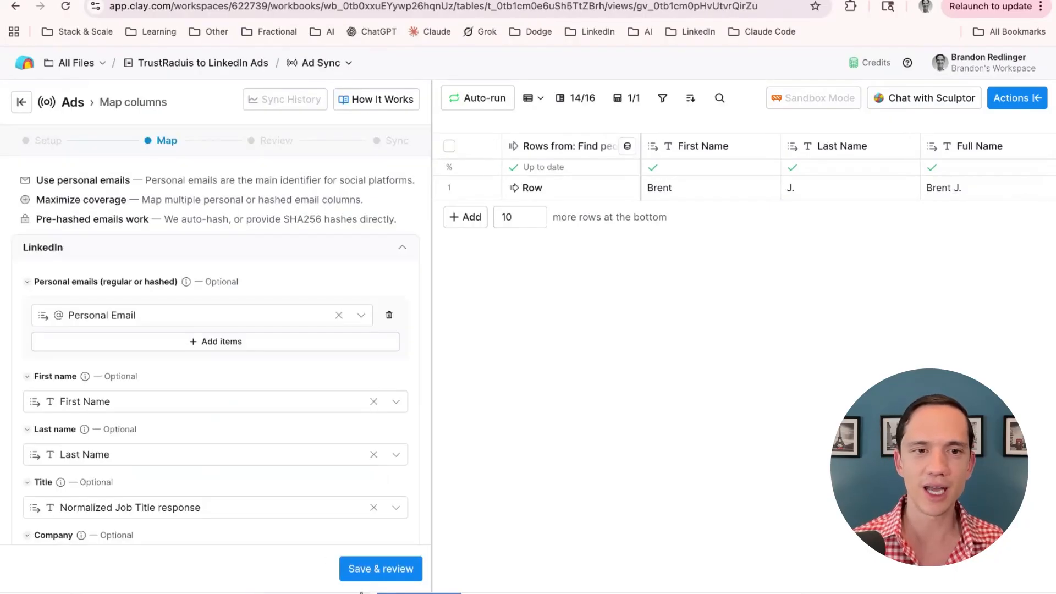
# Save the mapping for review, then check the Find people Table's Send table data column shows Sent
pyautogui.scroll(-2, 163, 437)
pyautogui.click(393, 568)
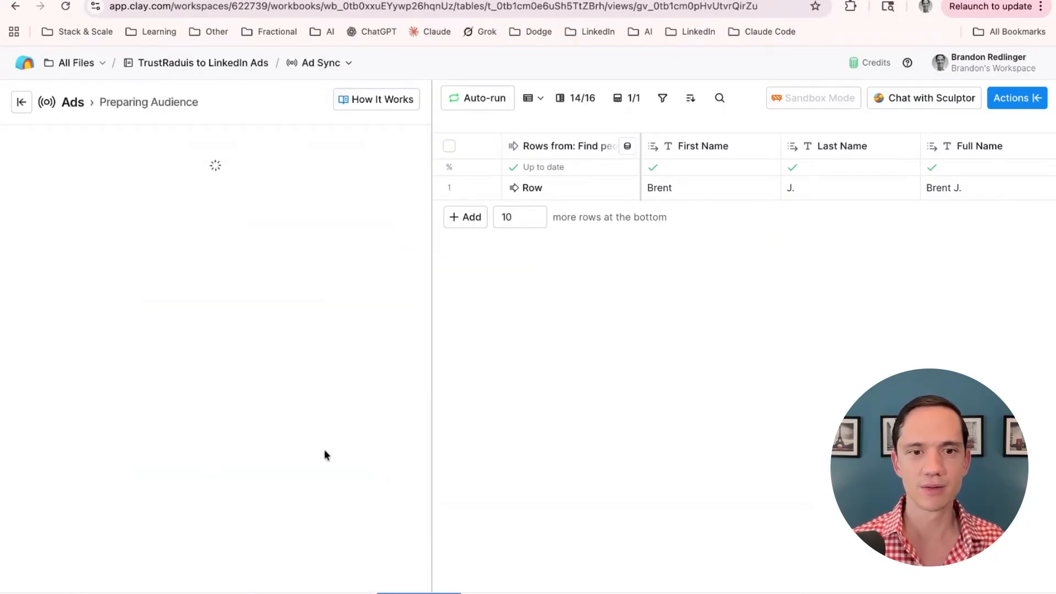
pyautogui.scroll(-5, 229, 407)
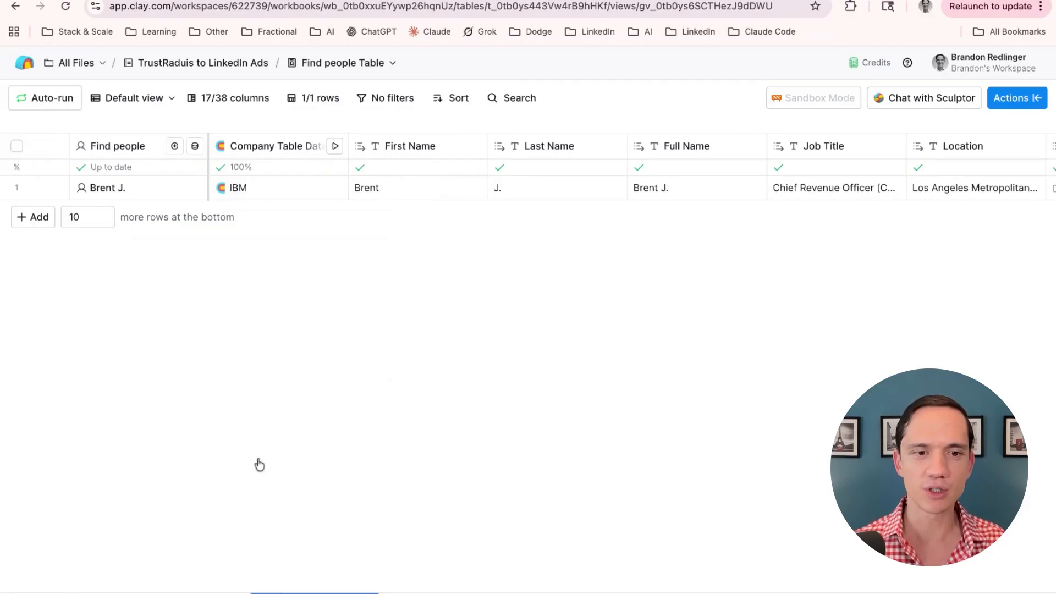
pyautogui.hscroll(10, 466, 193)
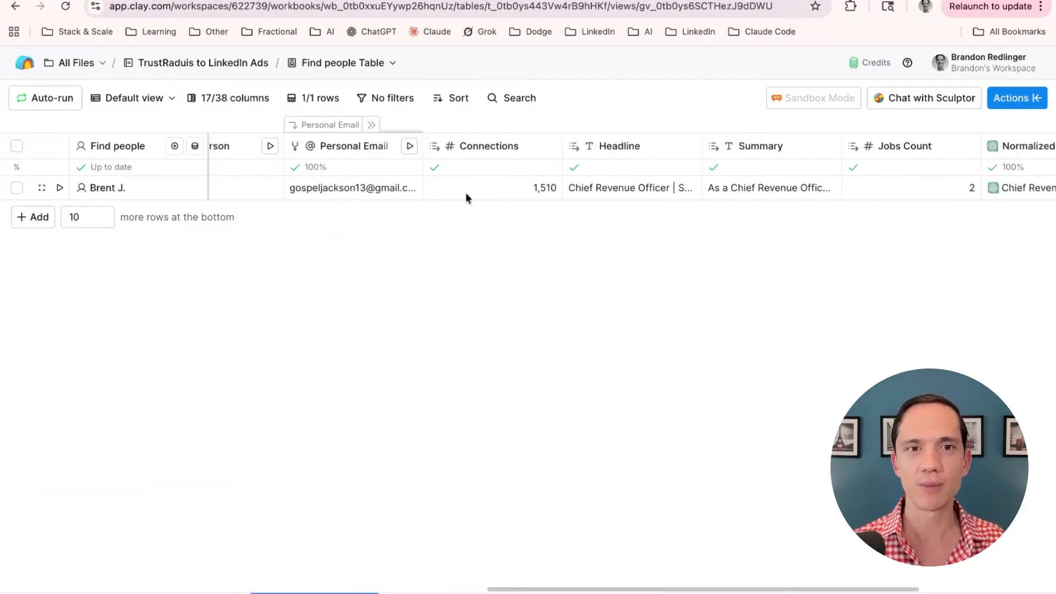
pyautogui.click(419, 592)
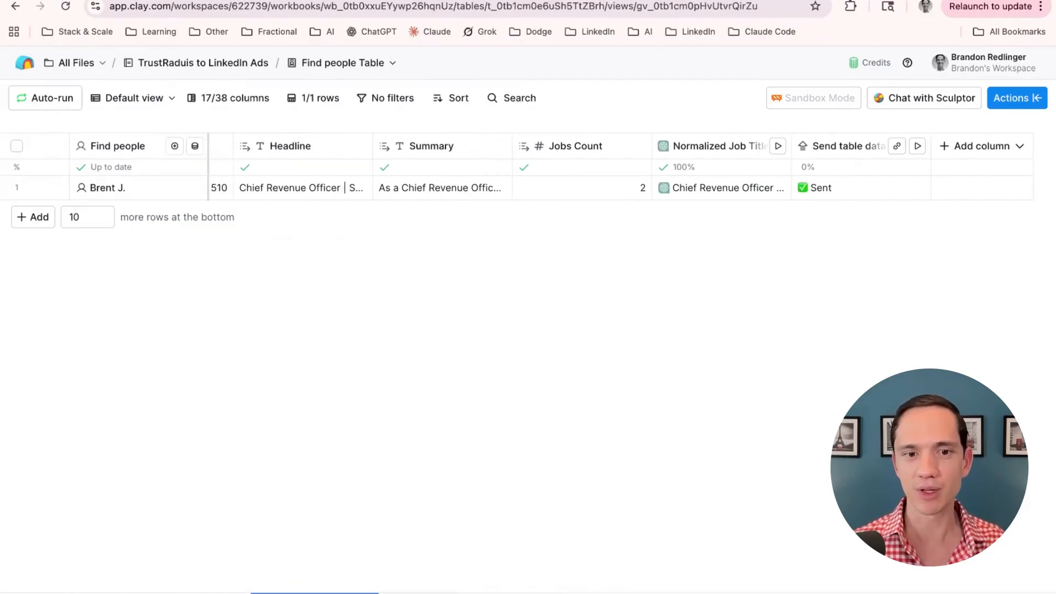
pyautogui.click(319, 592)
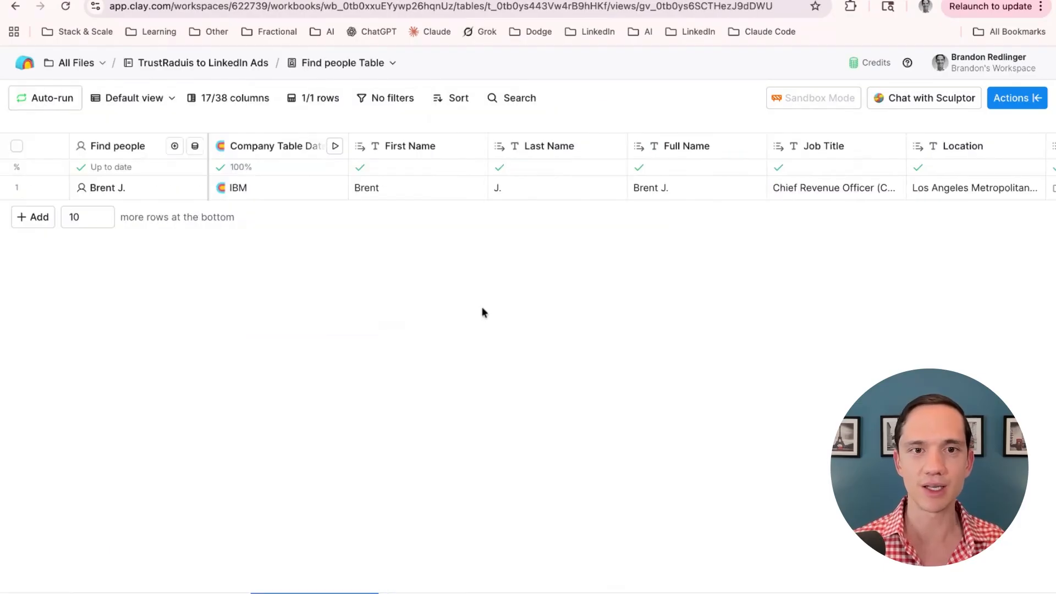
pyautogui.hscroll(10, 481, 304)
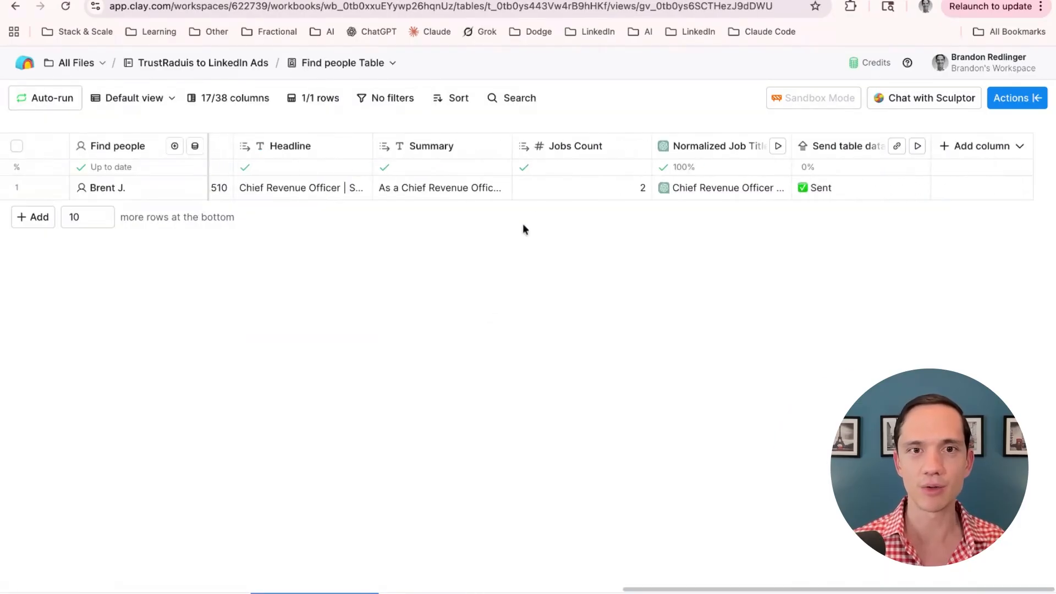
pyautogui.click(917, 146)
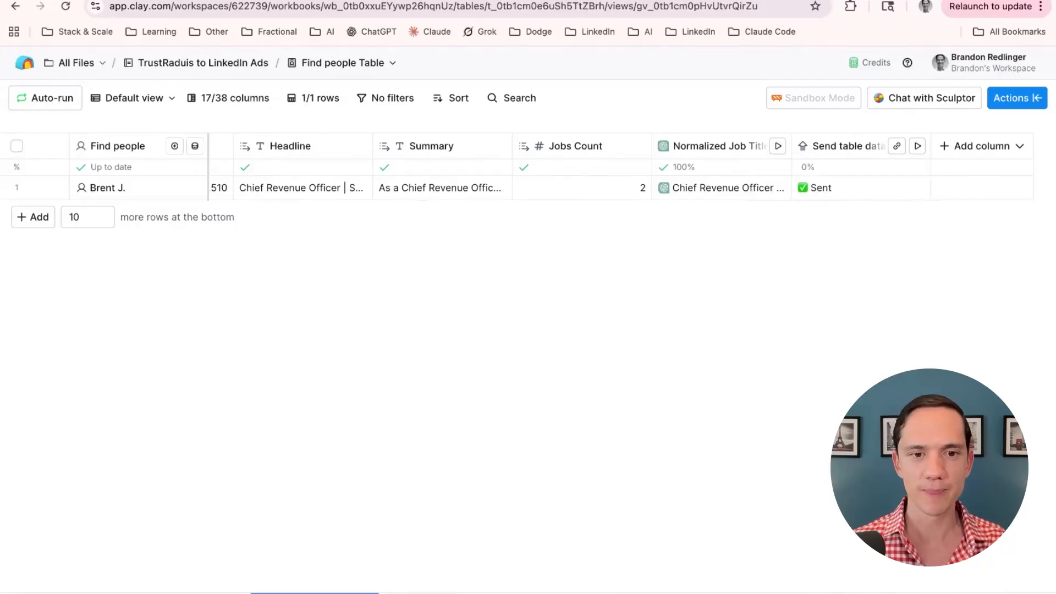
# Re-save the mapping and scroll the eligibility review to see the CRO LinkedIn Ads Example sync status
pyautogui.scroll(-3, 242, 487)
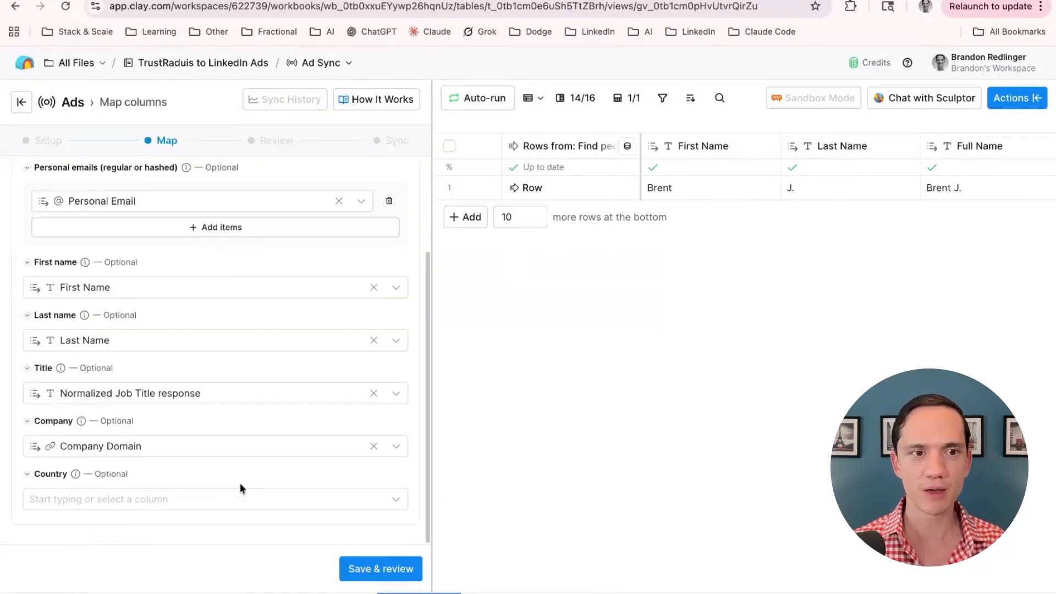
pyautogui.click(366, 568)
pyautogui.scroll(-6, 308, 418)
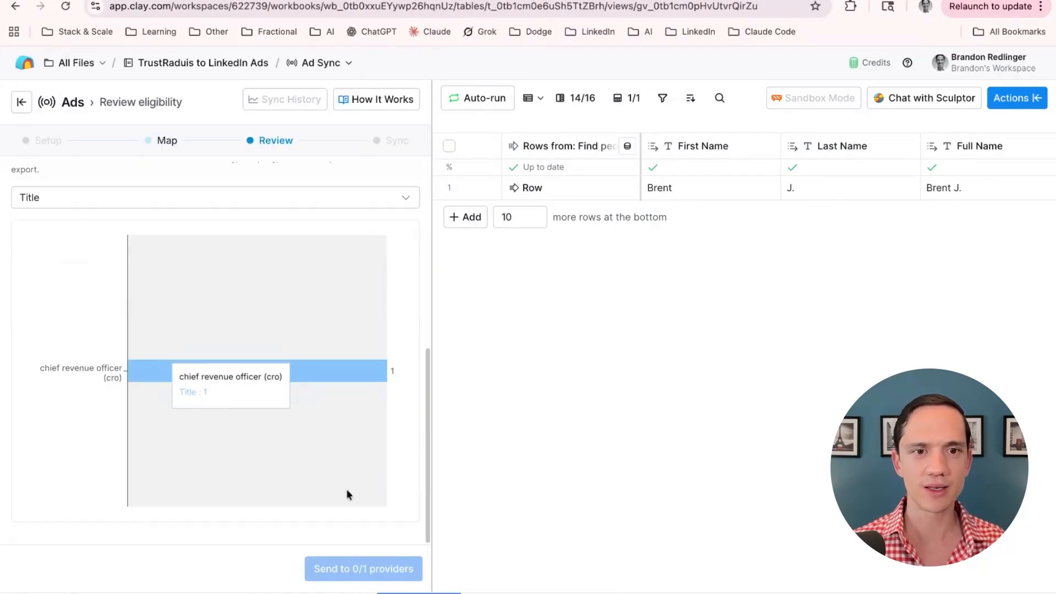
pyautogui.scroll(8, 311, 309)
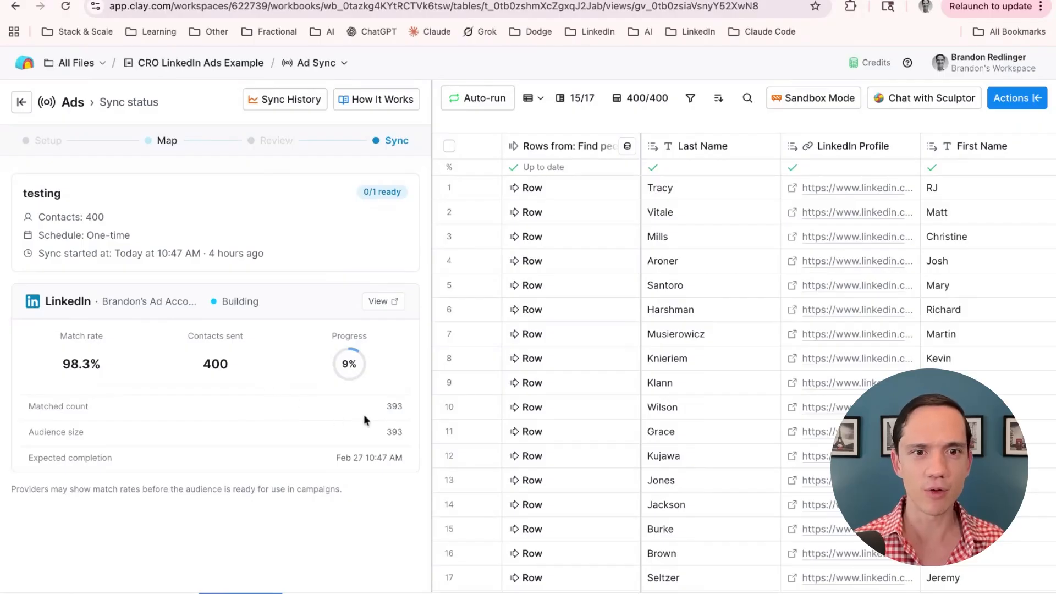
pyautogui.moveTo(387, 407); pyautogui.dragTo(403, 407)
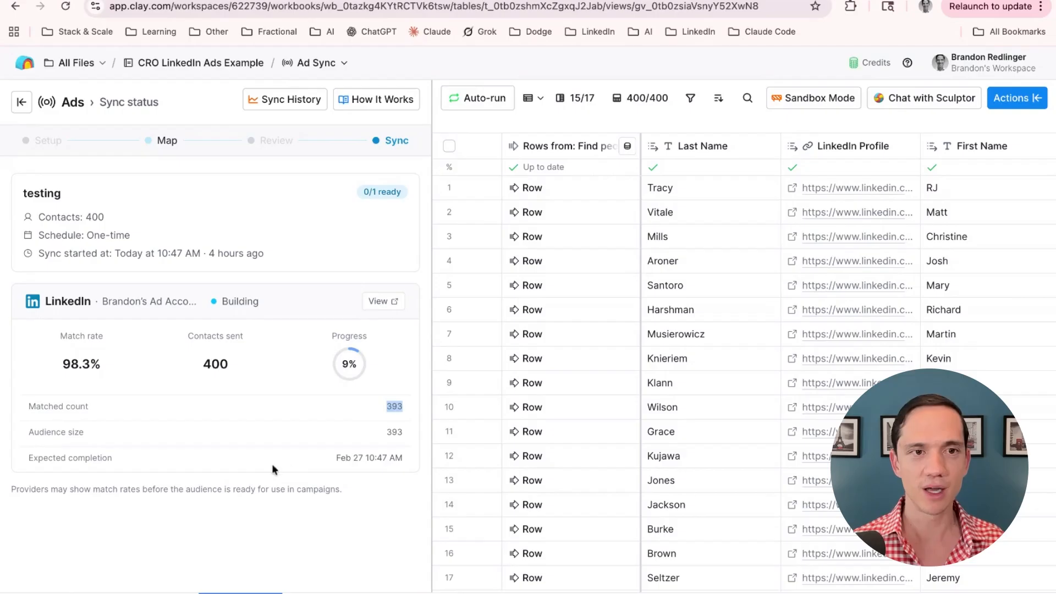
pyautogui.click(240, 404)
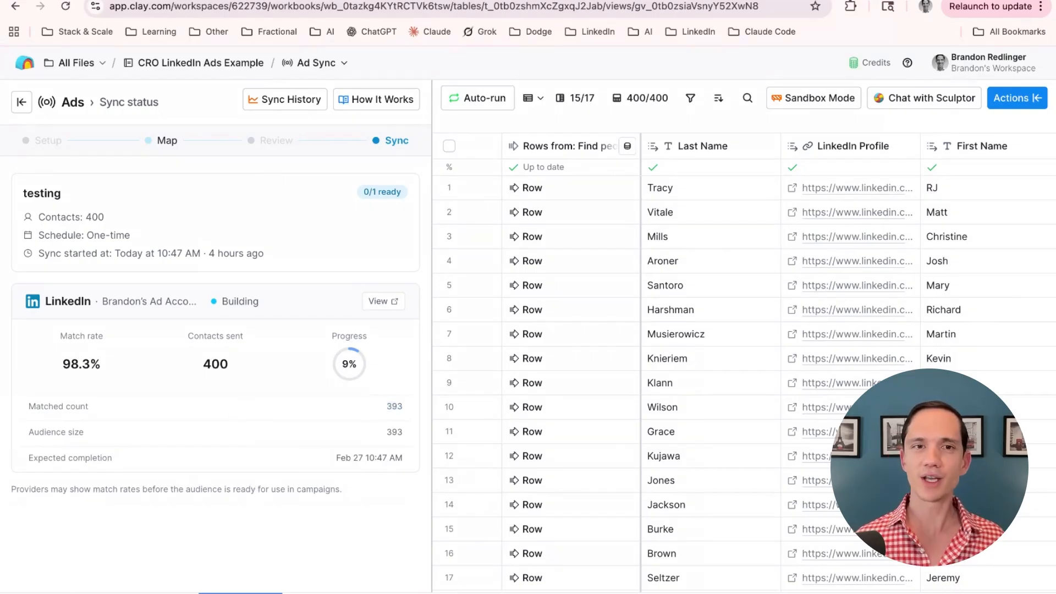